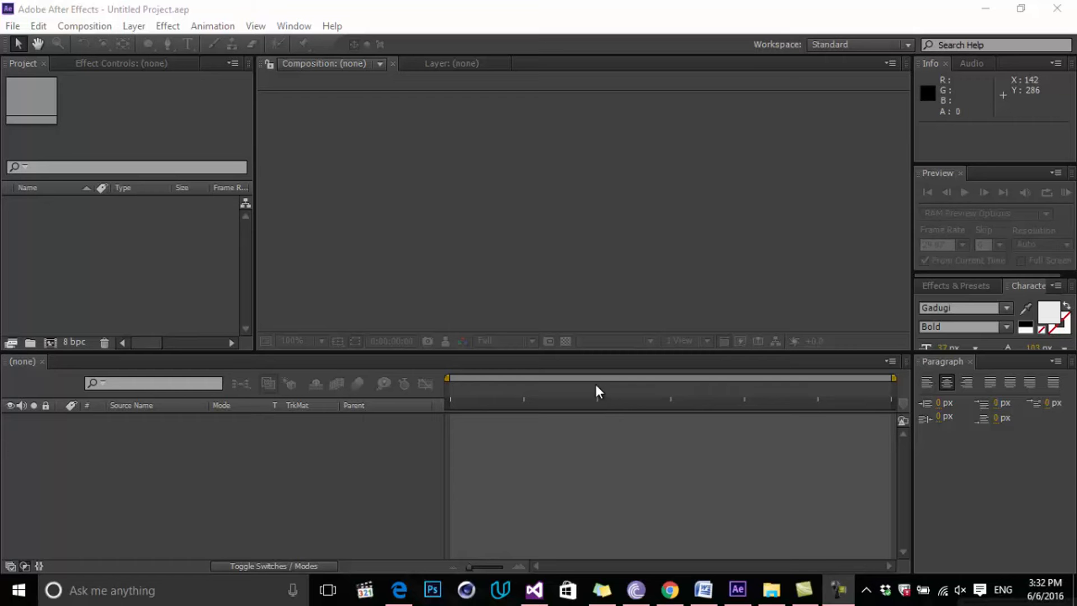
- Create a composition named shape with the HDV 1080 25 preset and a duration of 0:00:10:17
click(344, 472)
click(133, 25)
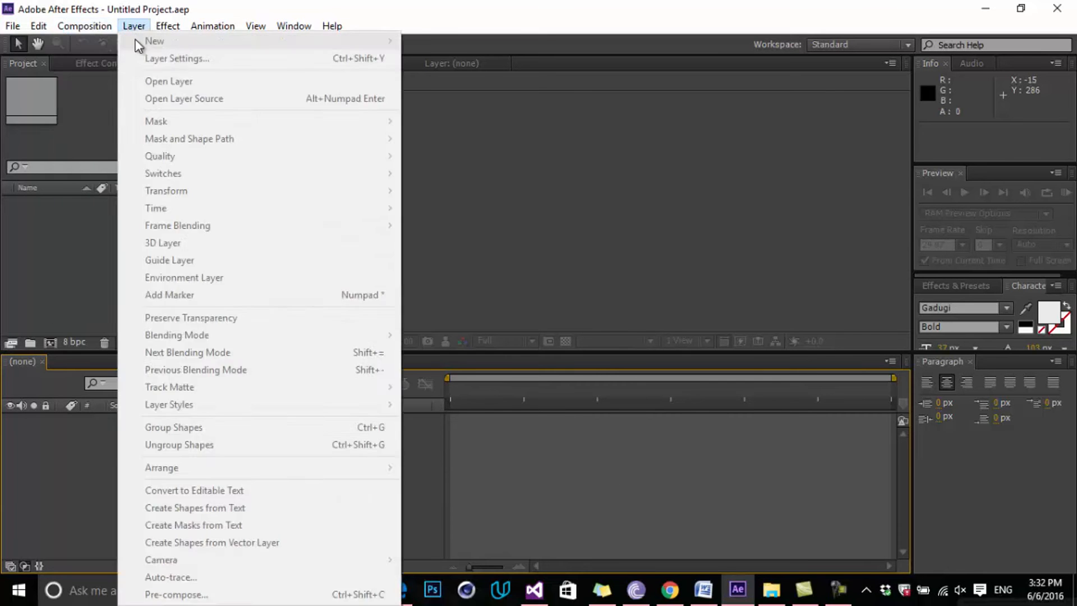
click(93, 39)
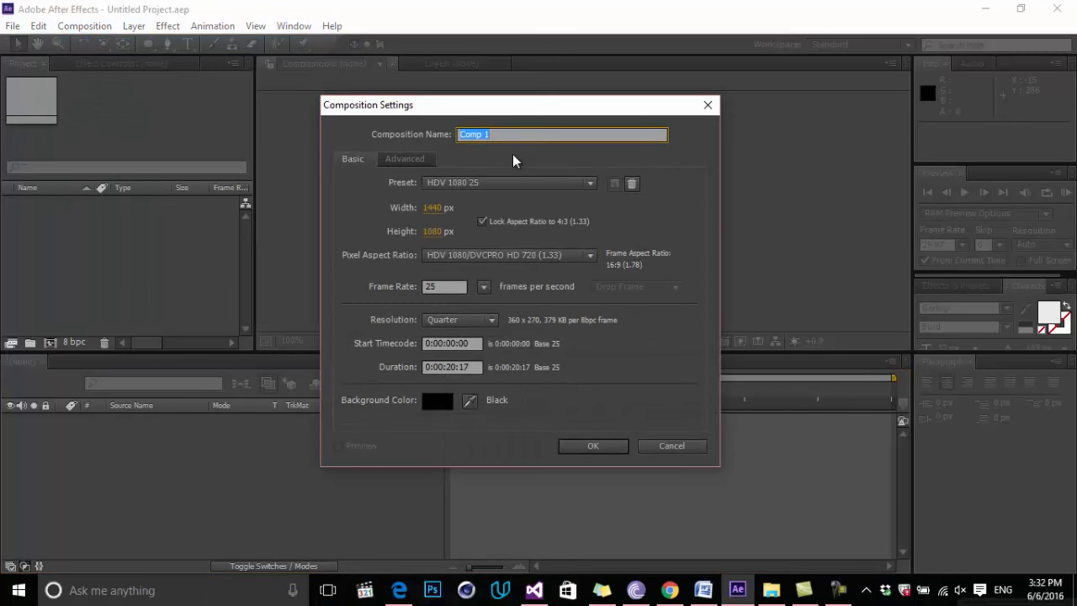
text(shape)
double_click(450, 367)
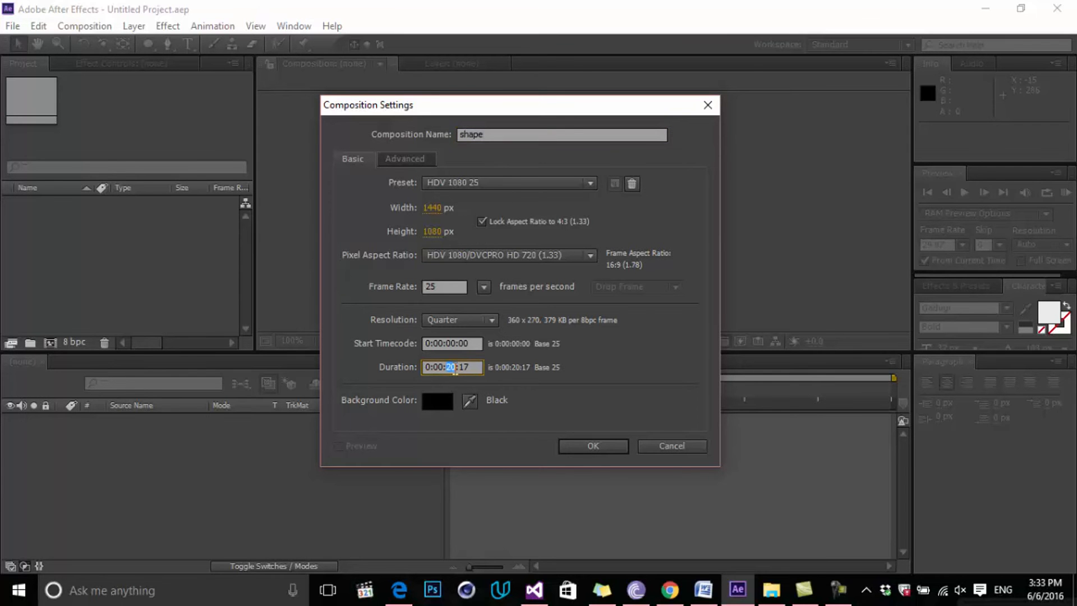
text(10)
click(608, 442)
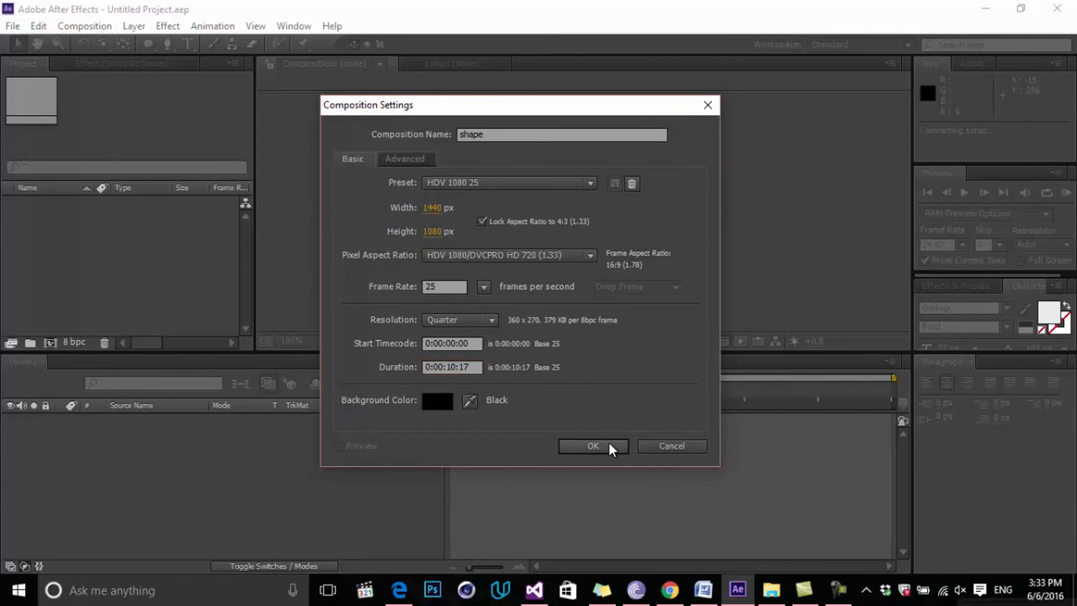
click(297, 340)
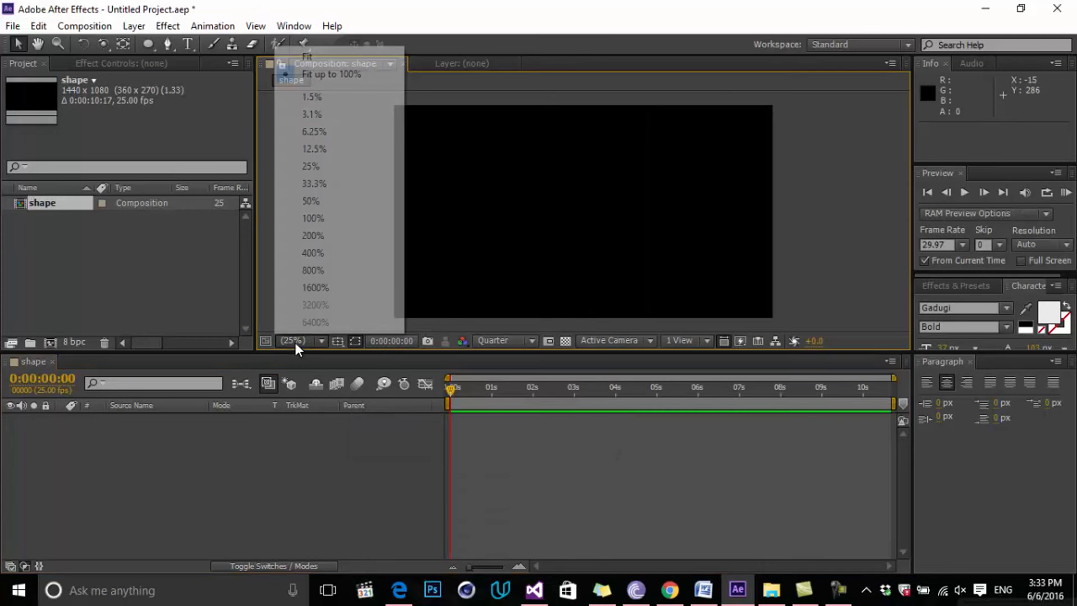
click(331, 468)
- Add a composition-sized solid layer in orange (RGB 255, 118, 35)
right_click(211, 459)
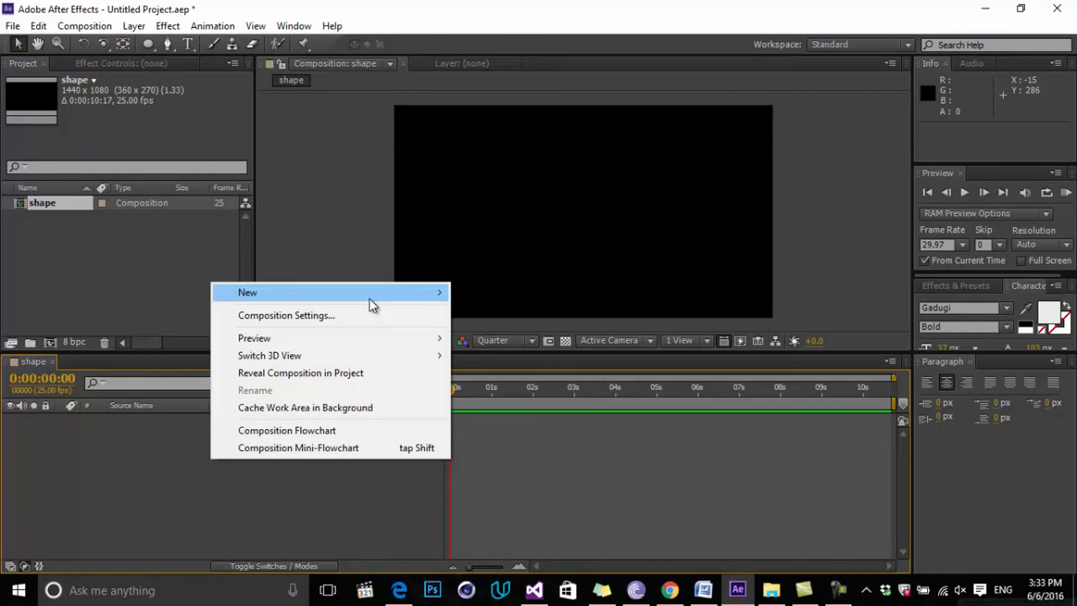
mouse_move(370, 304)
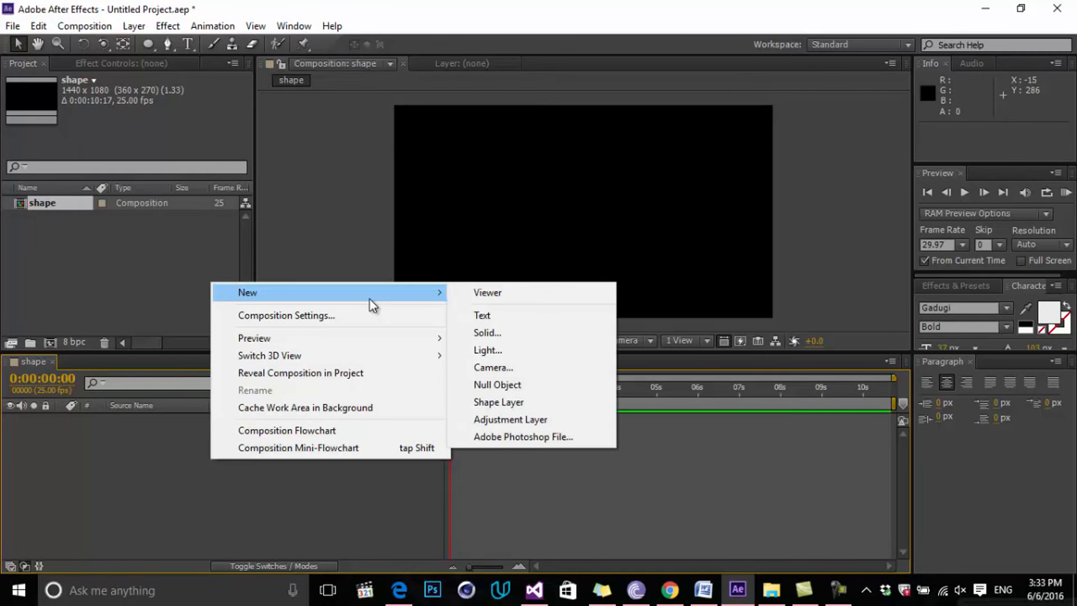
click(502, 330)
click(519, 392)
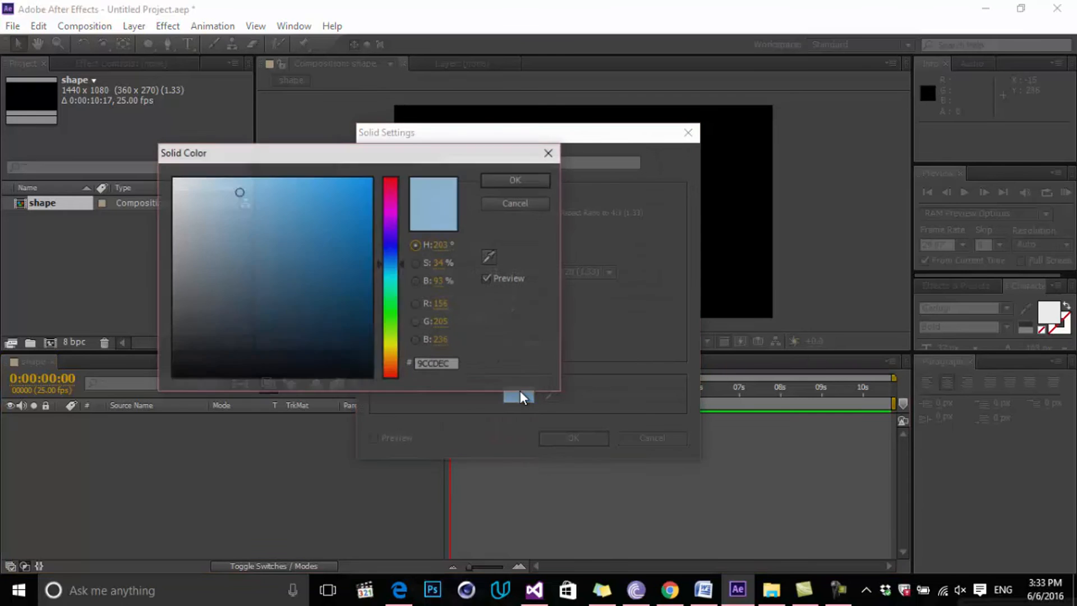
click(394, 249)
click(298, 288)
drag(391, 250, 395, 355)
drag(337, 192, 340, 185)
drag(392, 354, 398, 365)
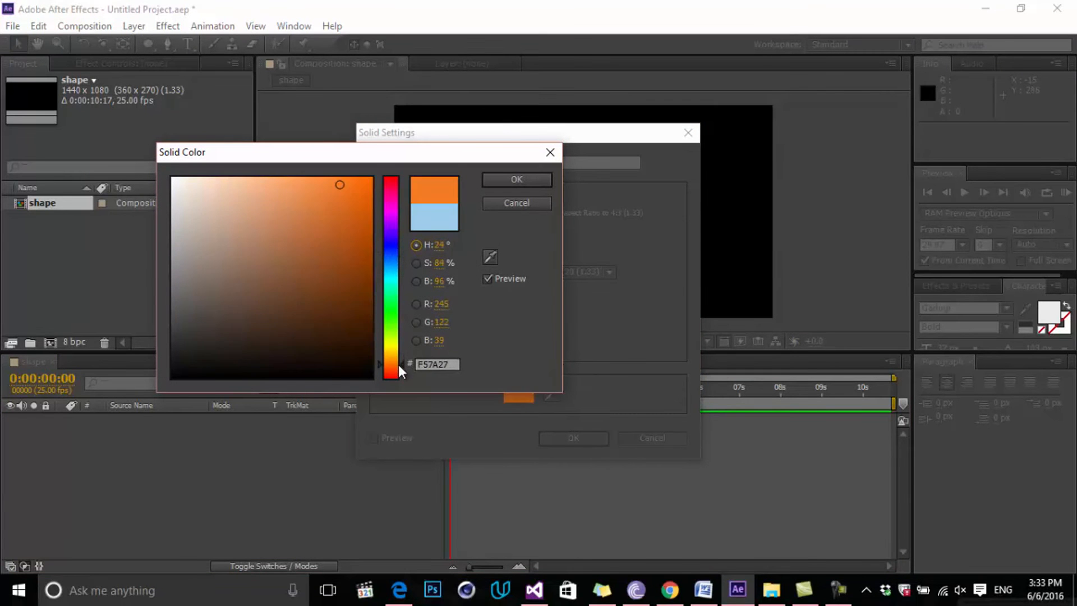
drag(362, 186, 345, 177)
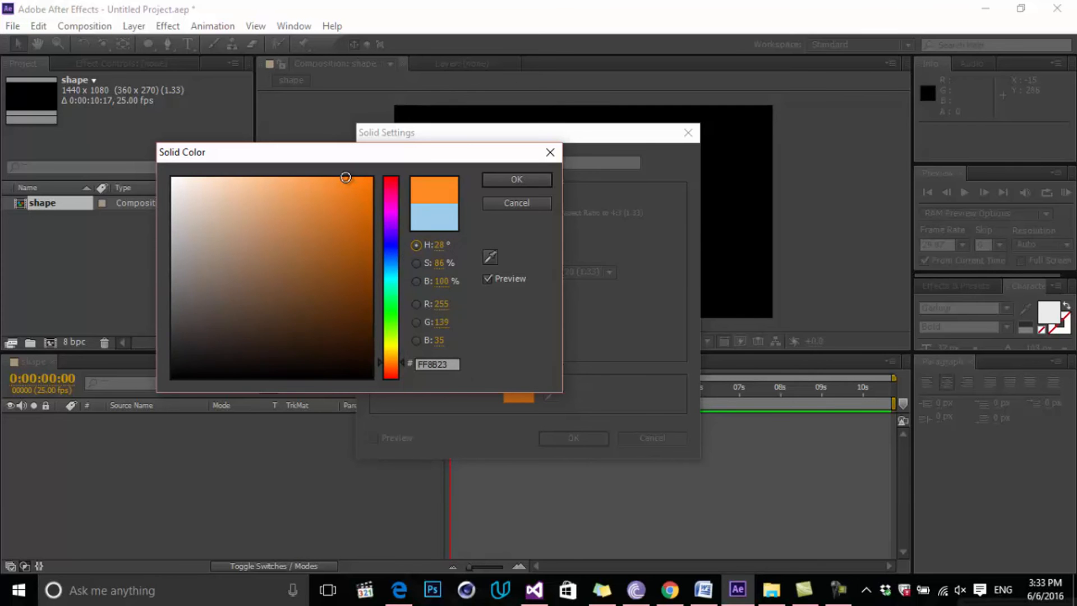
drag(393, 353, 399, 363)
click(539, 178)
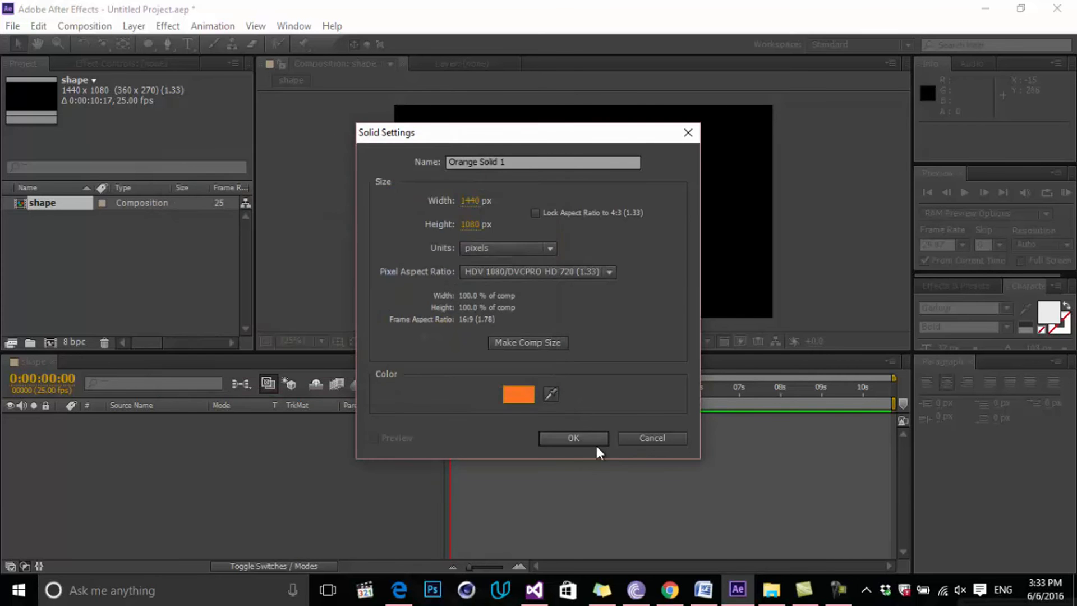
click(595, 443)
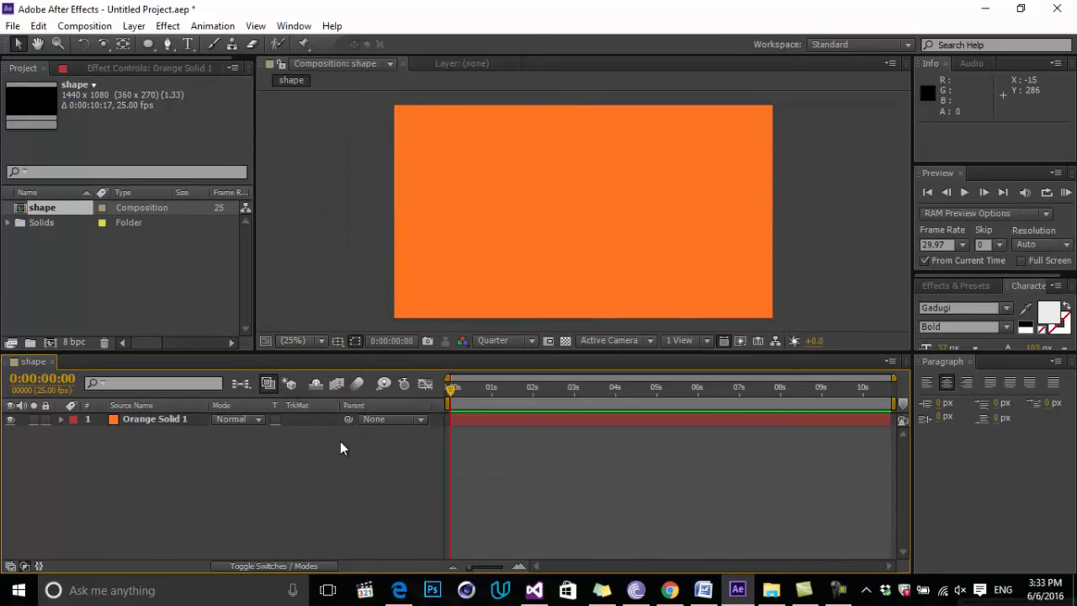
- Draw an elliptical mask about 738 by 816 px on the orange solid and delete the mask
click(173, 422)
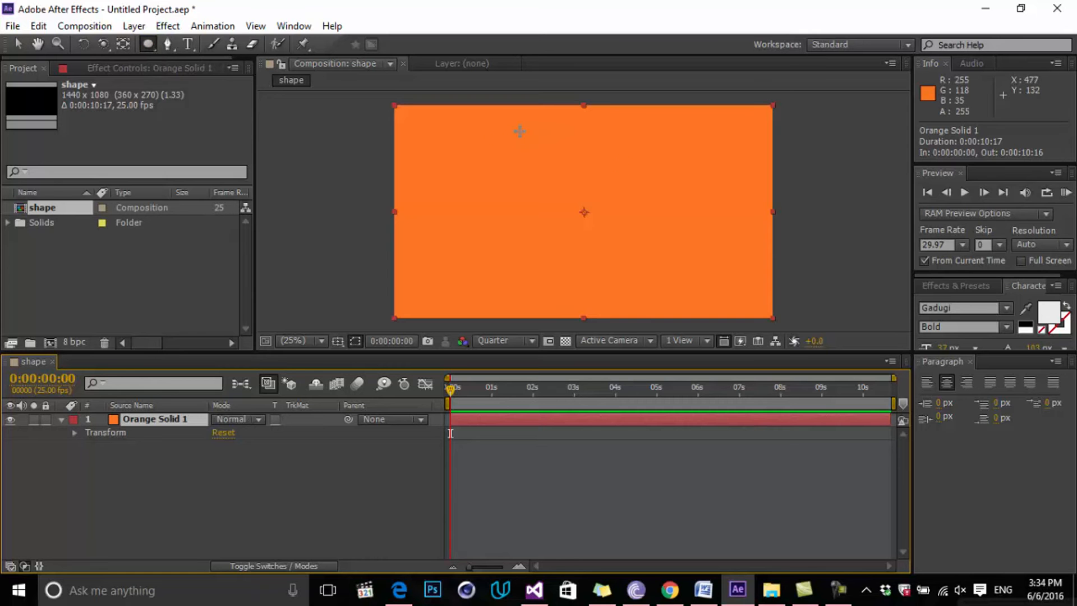
mouse_move(494, 124)
mouse_down()
mouse_move(586, 227)
mouse_move(712, 303)
mouse_move(692, 279)
mouse_up()
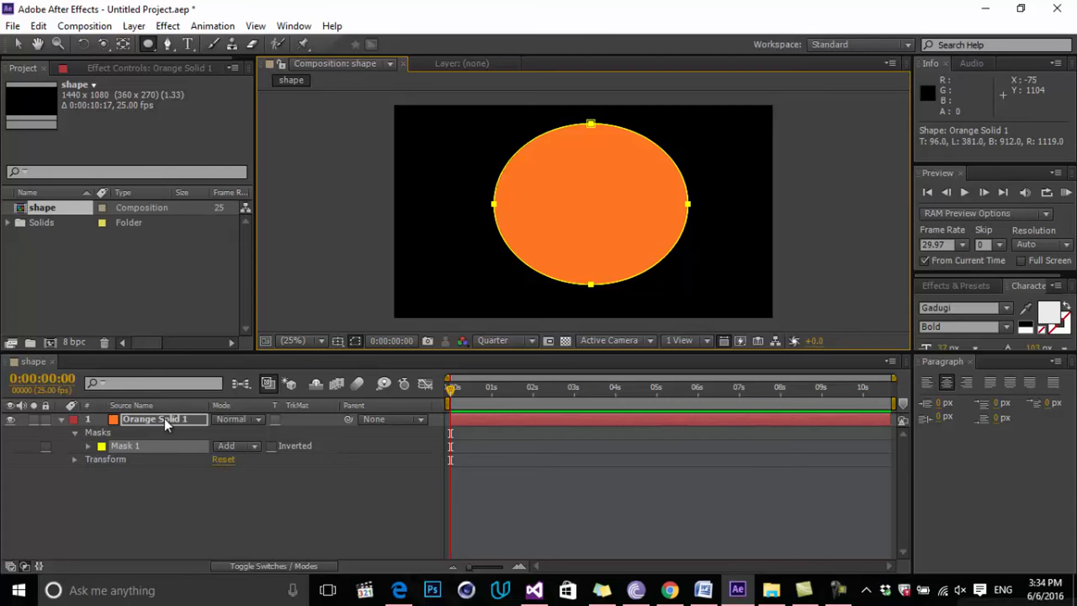
click(138, 446)
key(Delete)
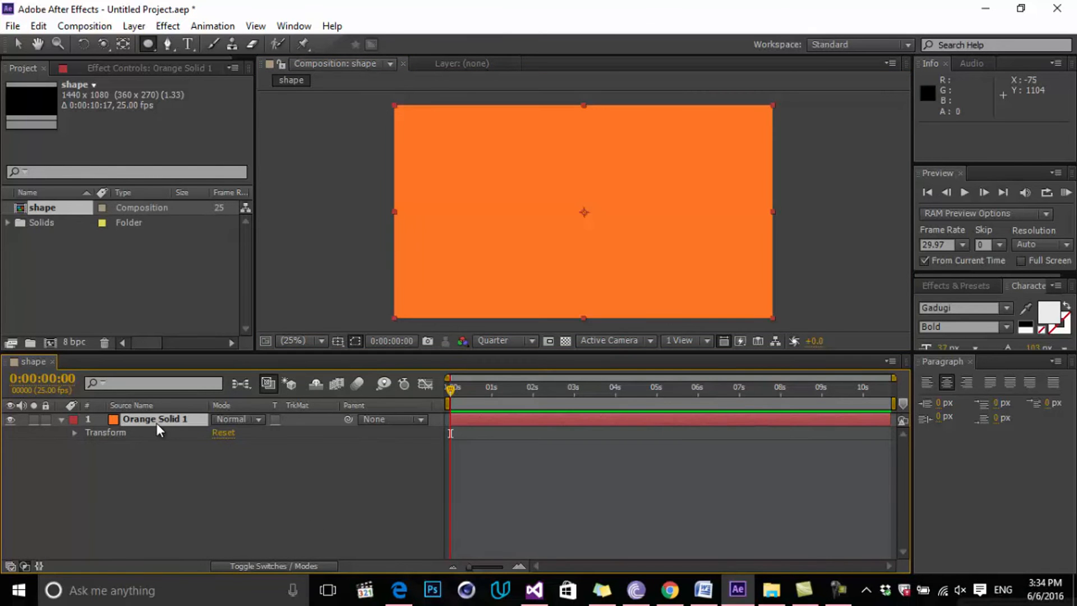
- Draw an ellipse on its own shape layer, scale it to about 76%, and move it into the frame's left half
click(231, 459)
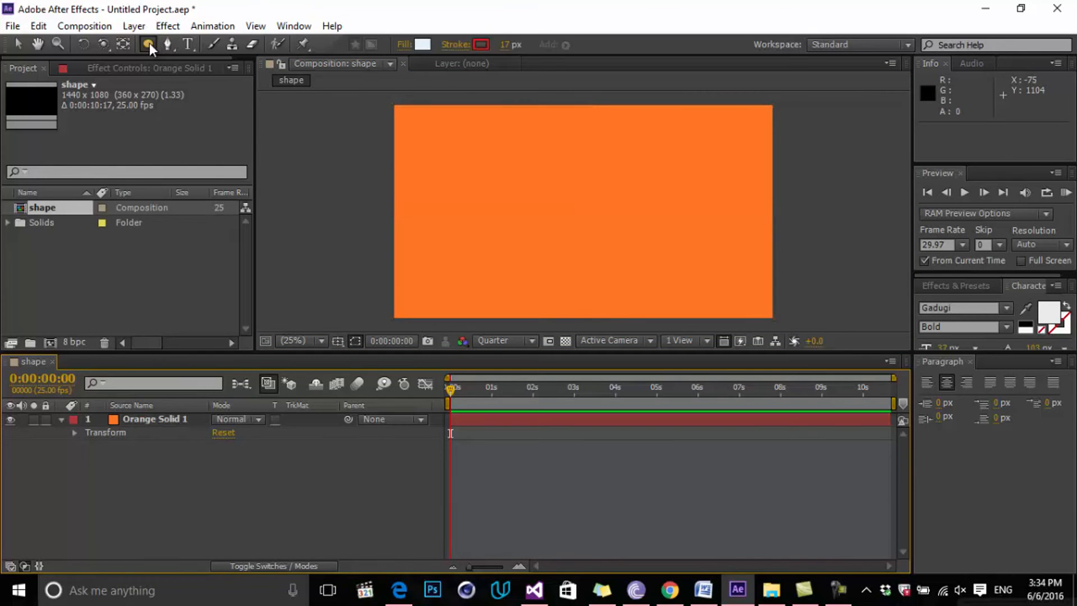
mouse_move(514, 145)
mouse_down()
mouse_move(654, 287)
mouse_move(641, 263)
mouse_up()
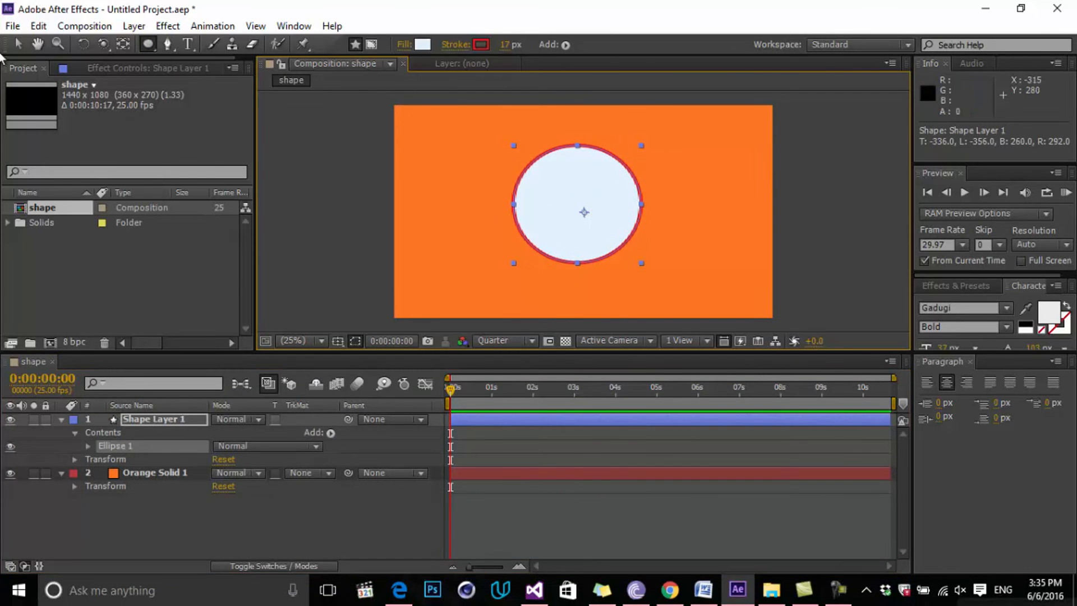
click(19, 44)
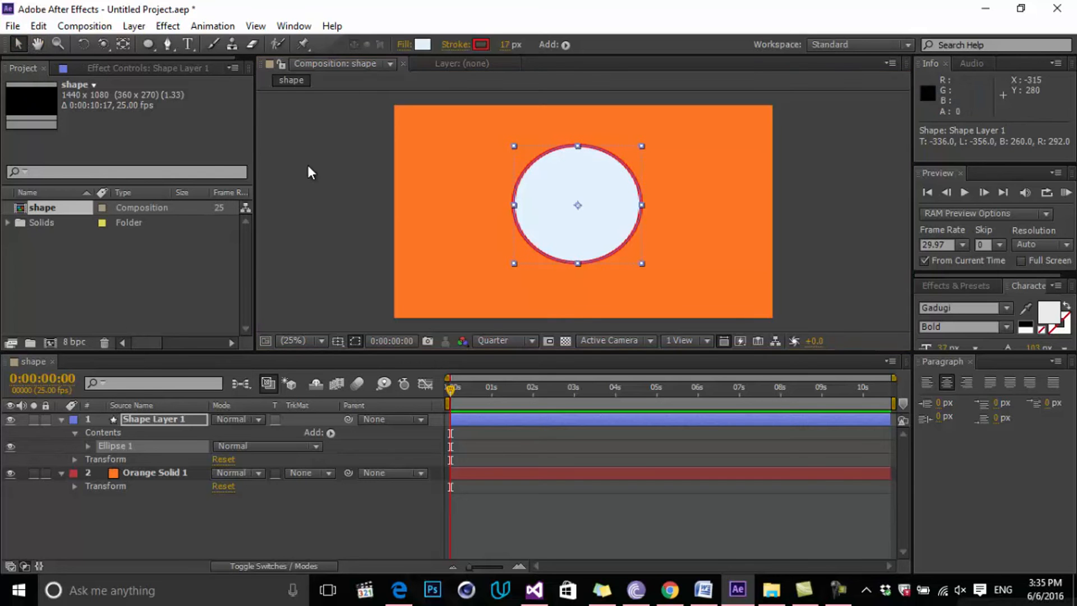
drag(601, 234, 518, 246)
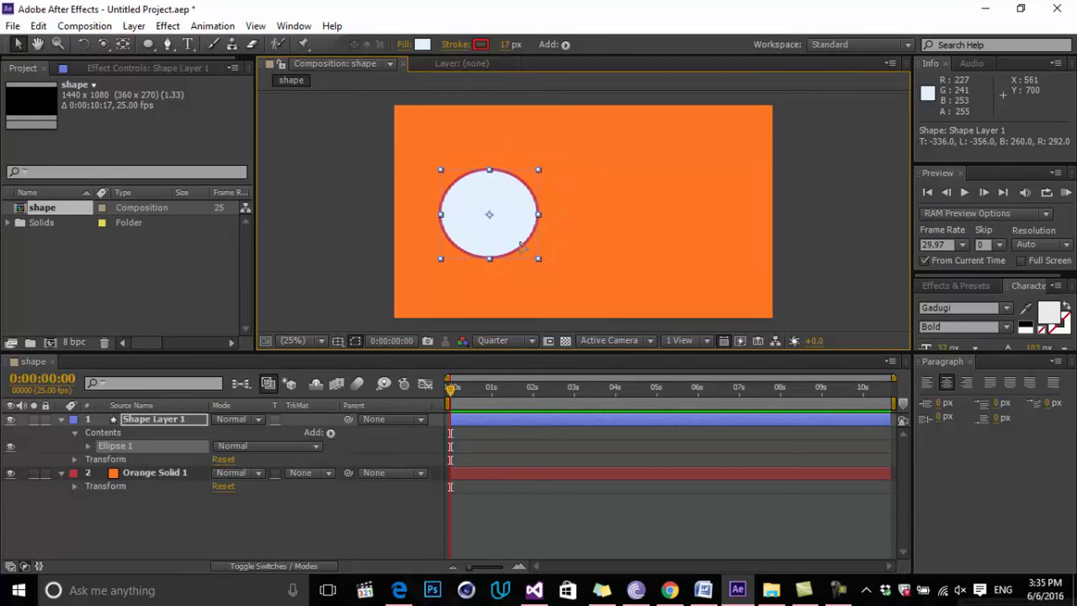
- Change the ellipse's fill color to white
click(420, 46)
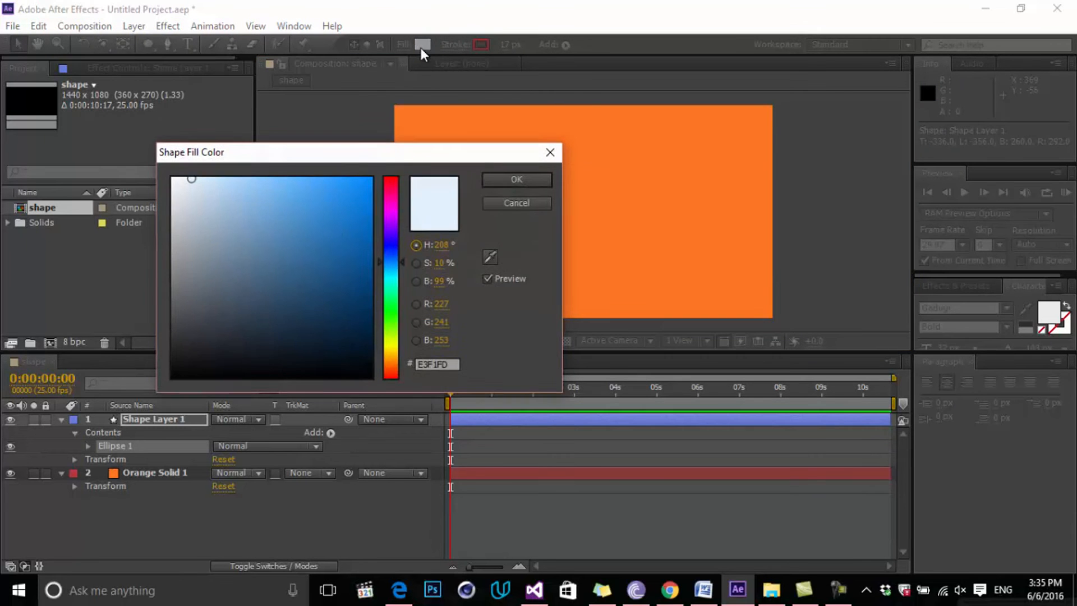
drag(410, 151, 404, 132)
click(336, 212)
drag(336, 212, 344, 195)
drag(222, 252, 97, 106)
click(514, 161)
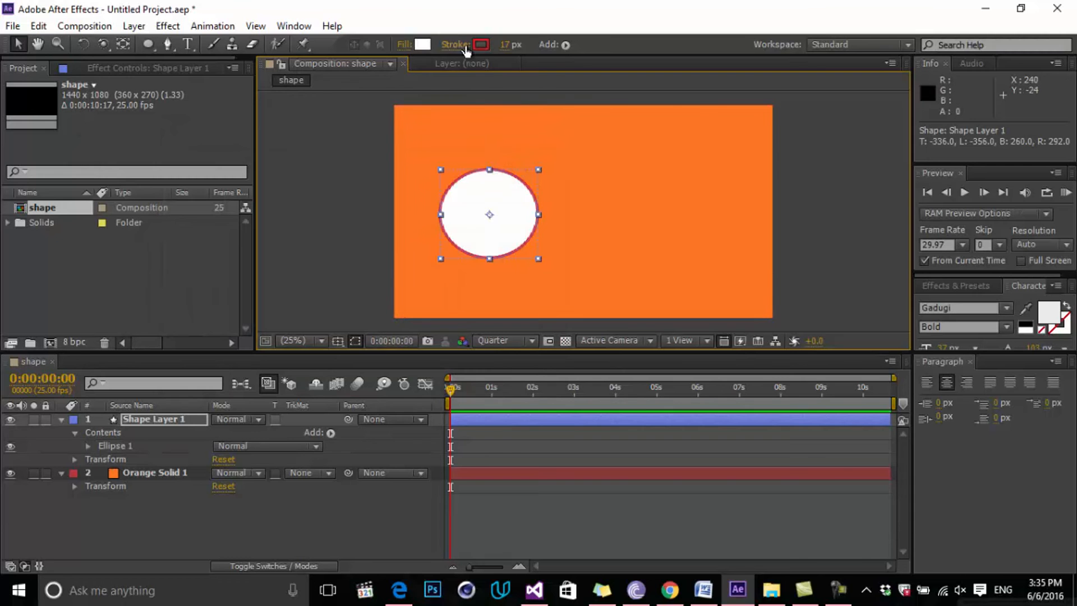
- Set the ellipse's stroke color to white (FFFFFF) and its stroke width to 0 px
mouse_move(505, 45)
mouse_down()
mouse_move(549, 45)
mouse_move(536, 50)
mouse_move(558, 56)
mouse_move(485, 78)
mouse_move(577, 67)
mouse_move(489, 87)
mouse_move(499, 88)
mouse_up()
click(482, 44)
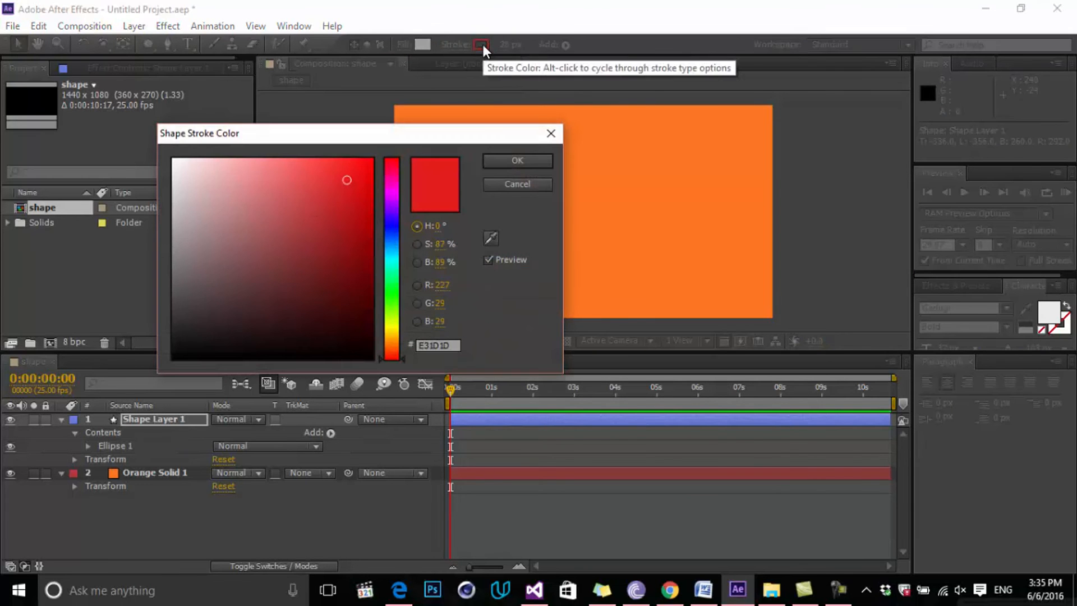
drag(313, 208, 173, 159)
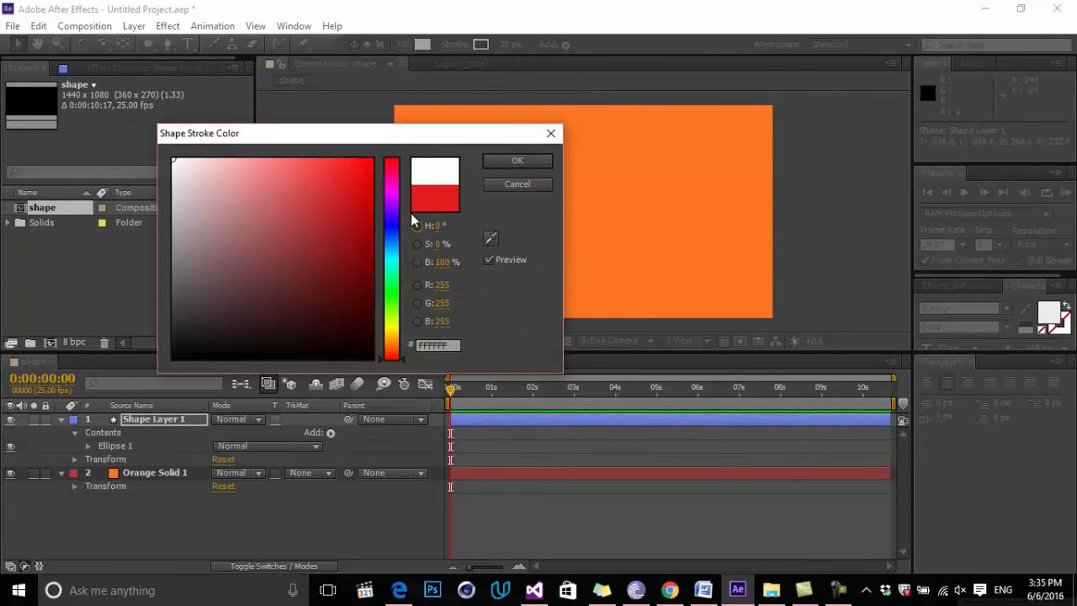
click(517, 161)
drag(501, 46, 467, 52)
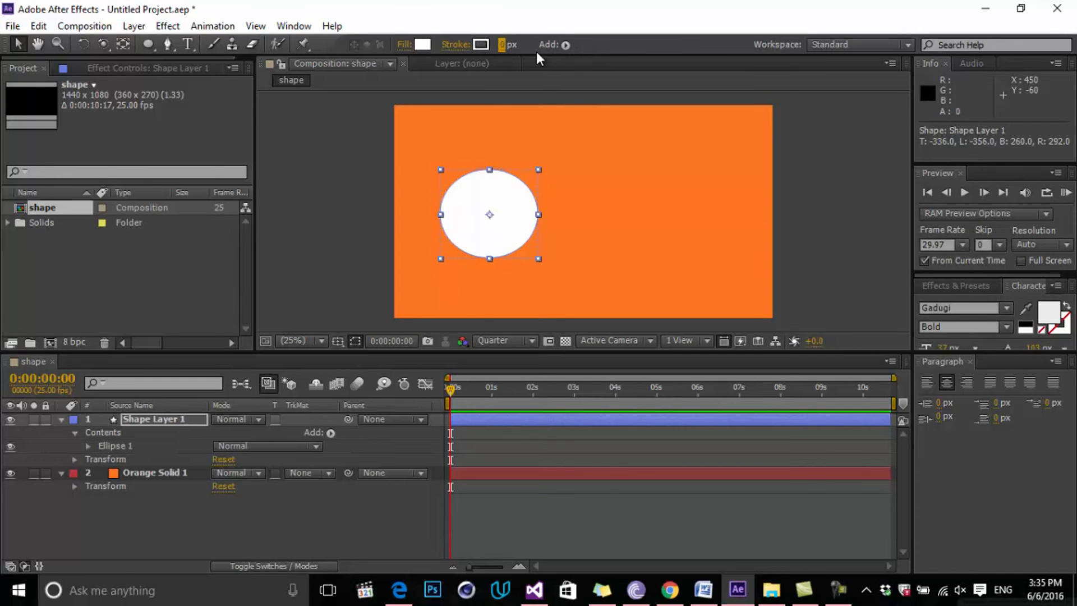
- Examine the items that can be added to the shape layer and the ellipse's stroke, fill and transform properties
click(565, 45)
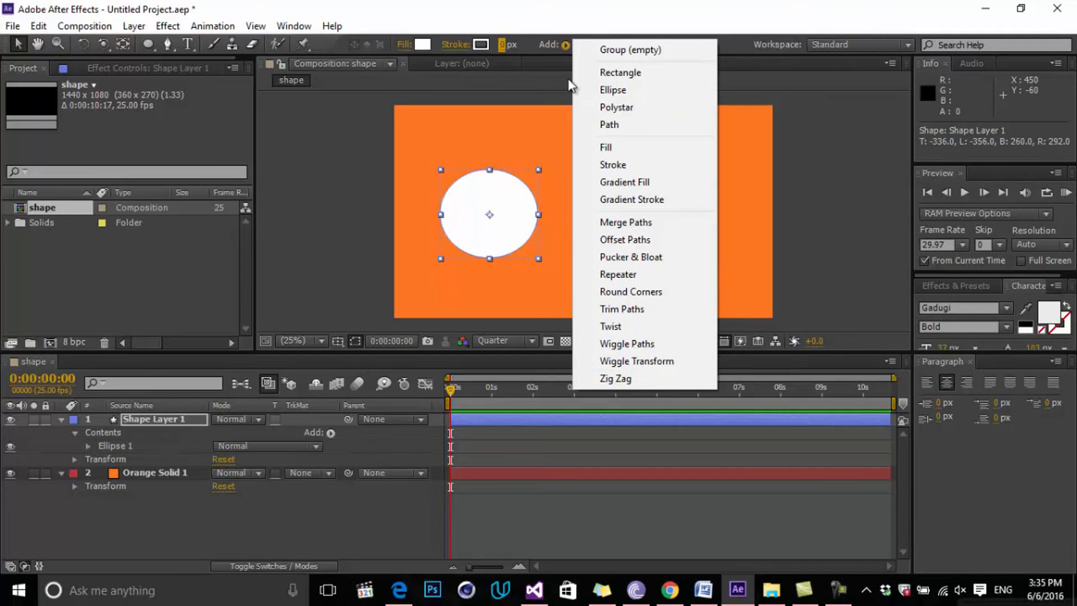
click(334, 523)
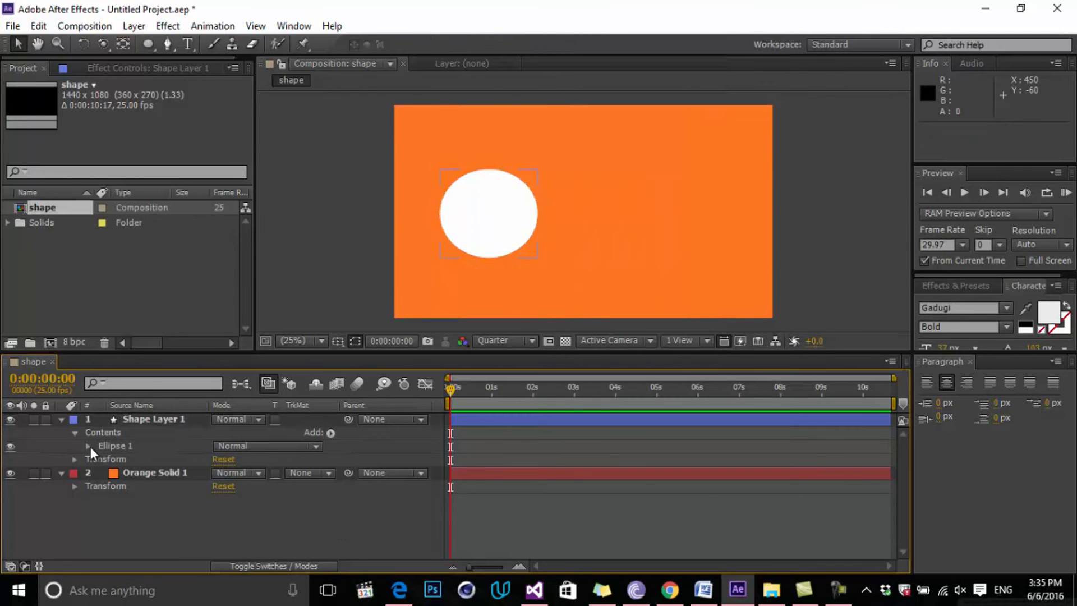
click(119, 445)
click(147, 418)
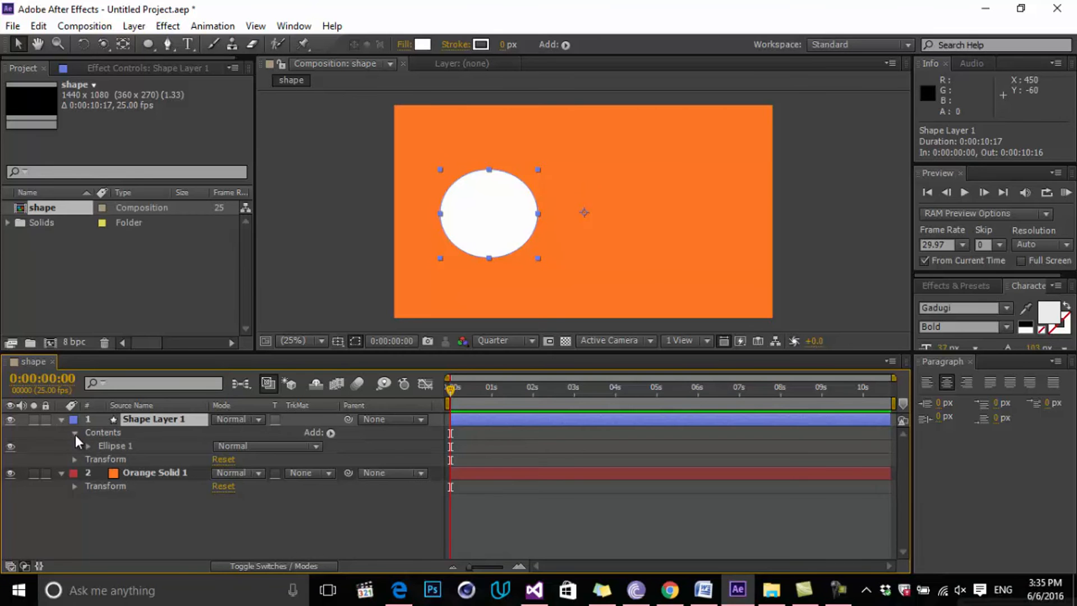
click(87, 446)
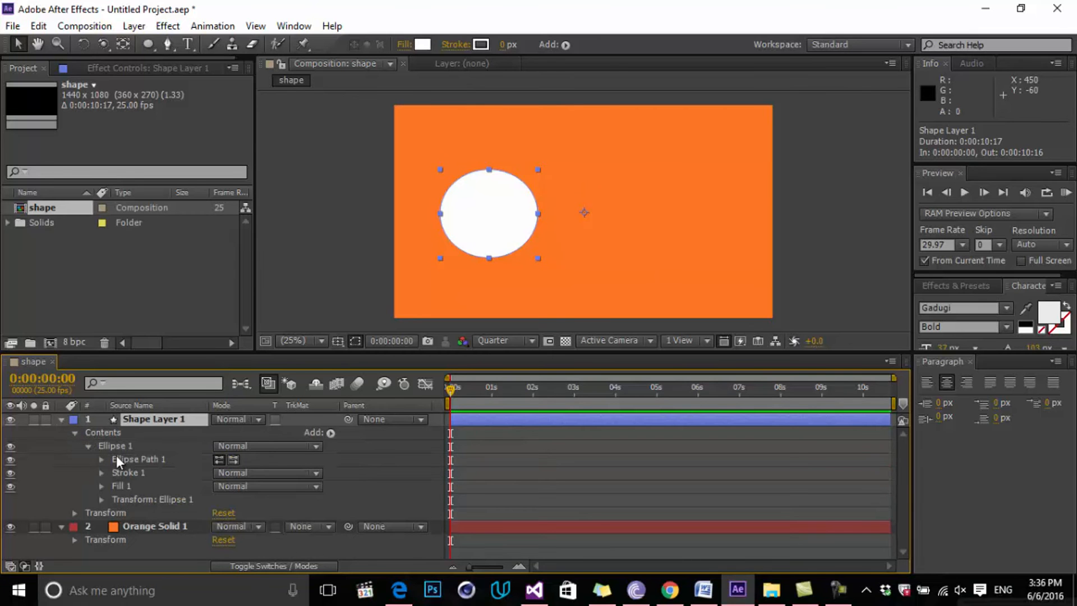
click(134, 460)
click(126, 498)
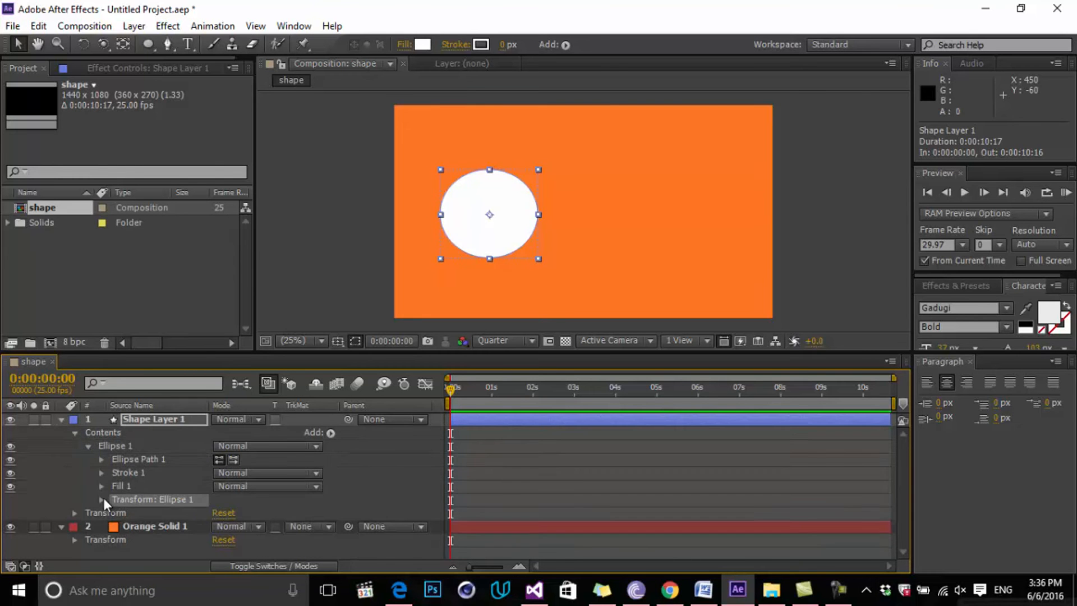
click(101, 498)
scroll(106, 483, down, 1)
click(102, 444)
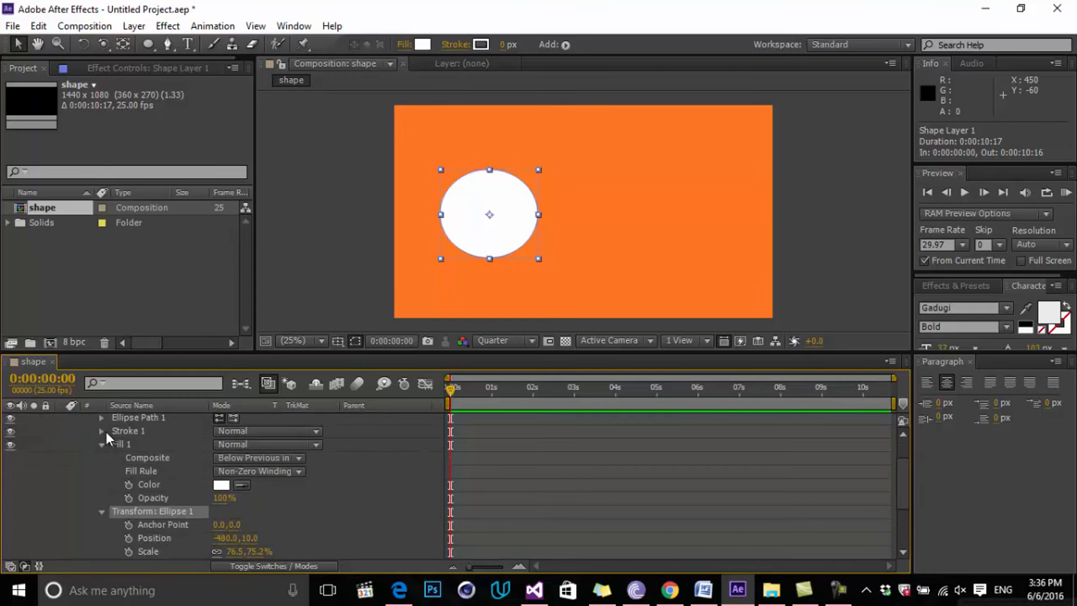
scroll(100, 482, up, 1)
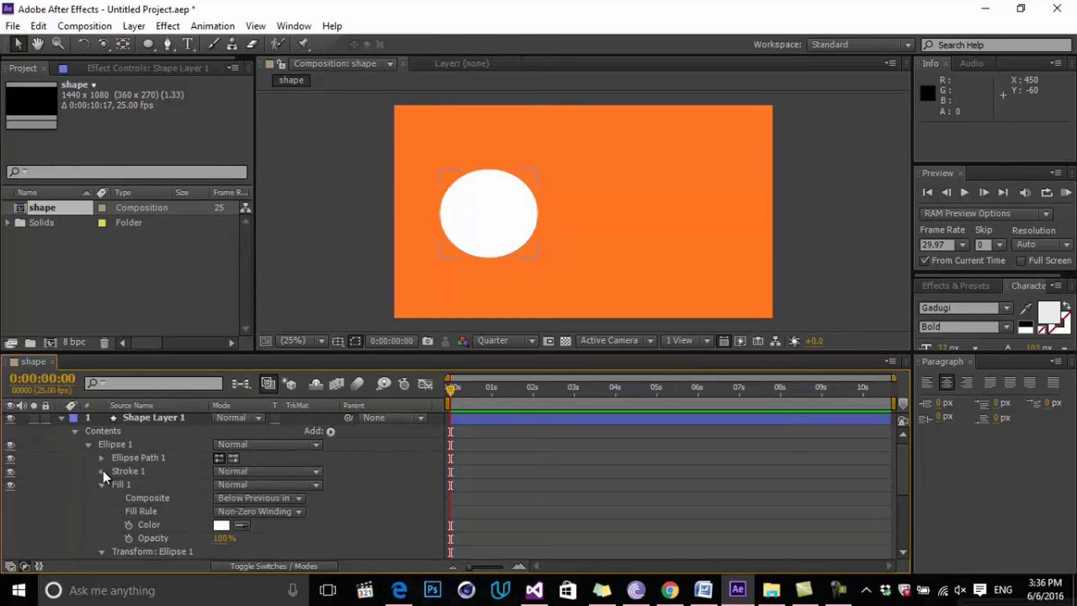
click(103, 471)
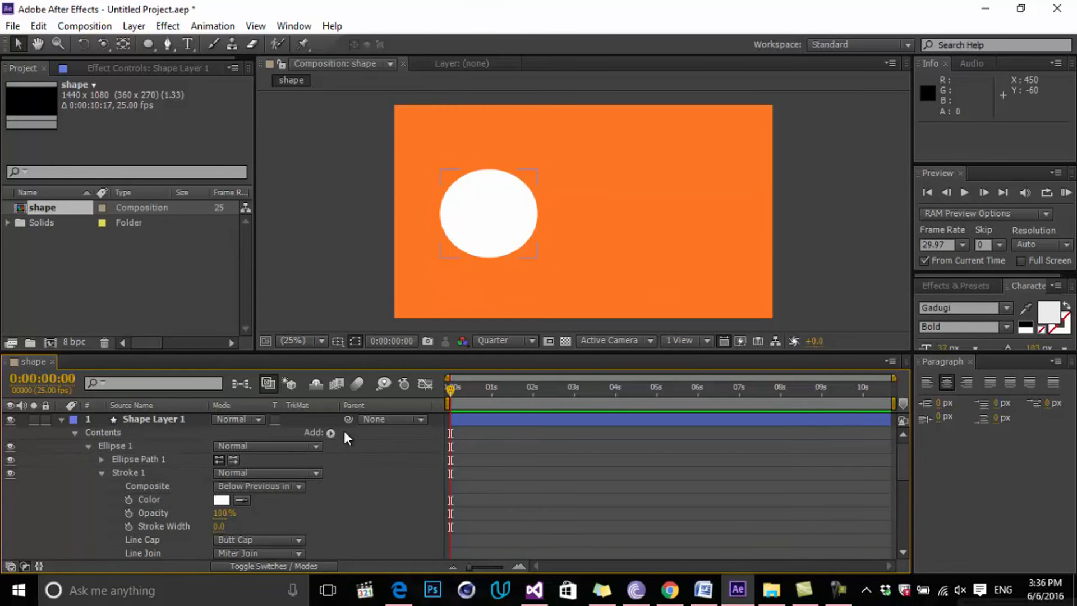
click(330, 432)
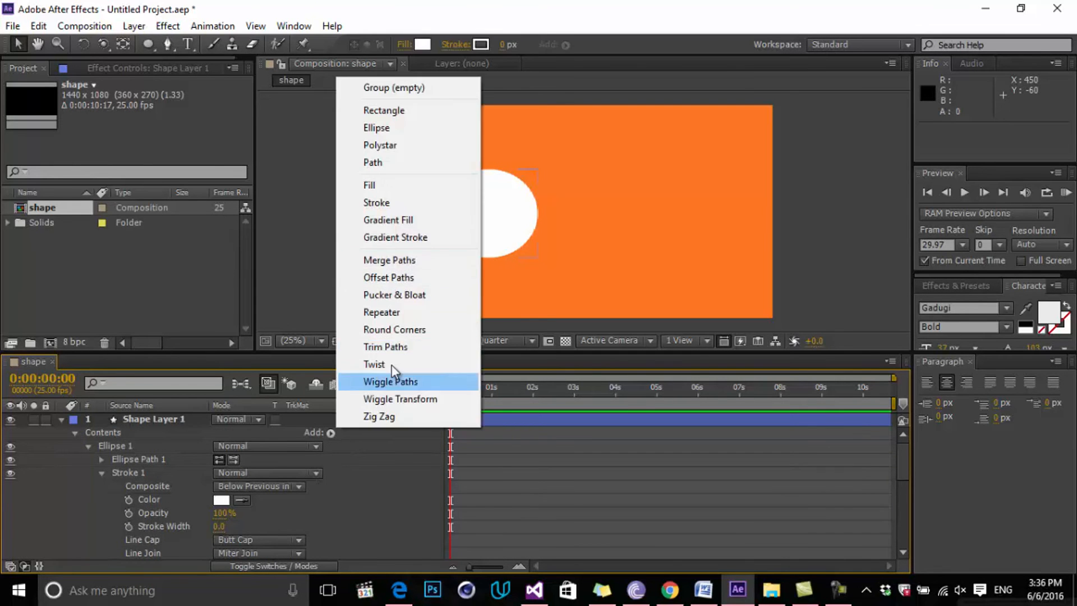
click(360, 484)
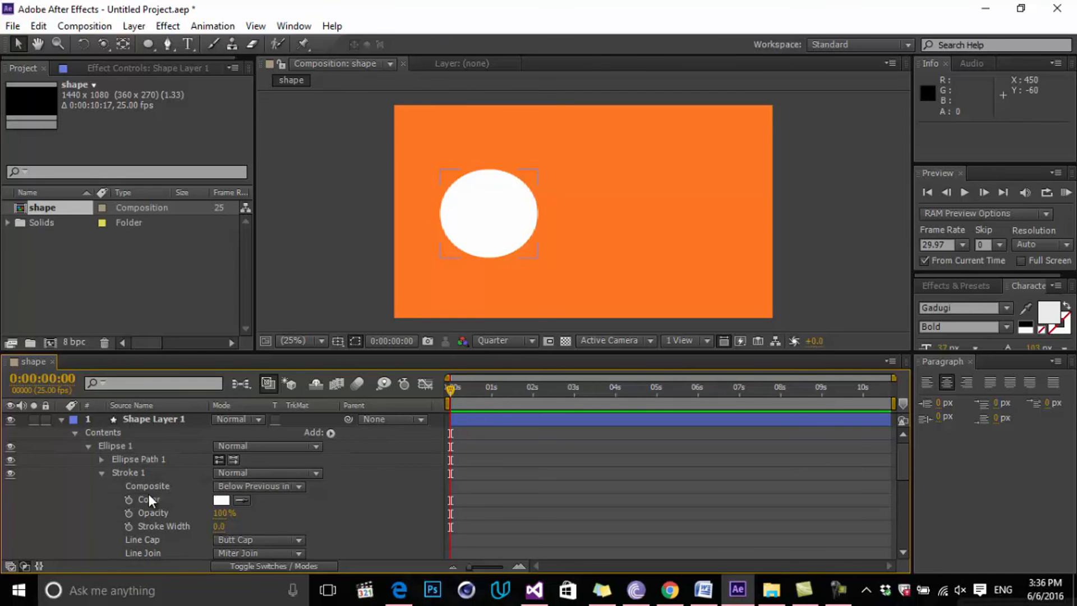
click(102, 472)
click(103, 486)
click(100, 499)
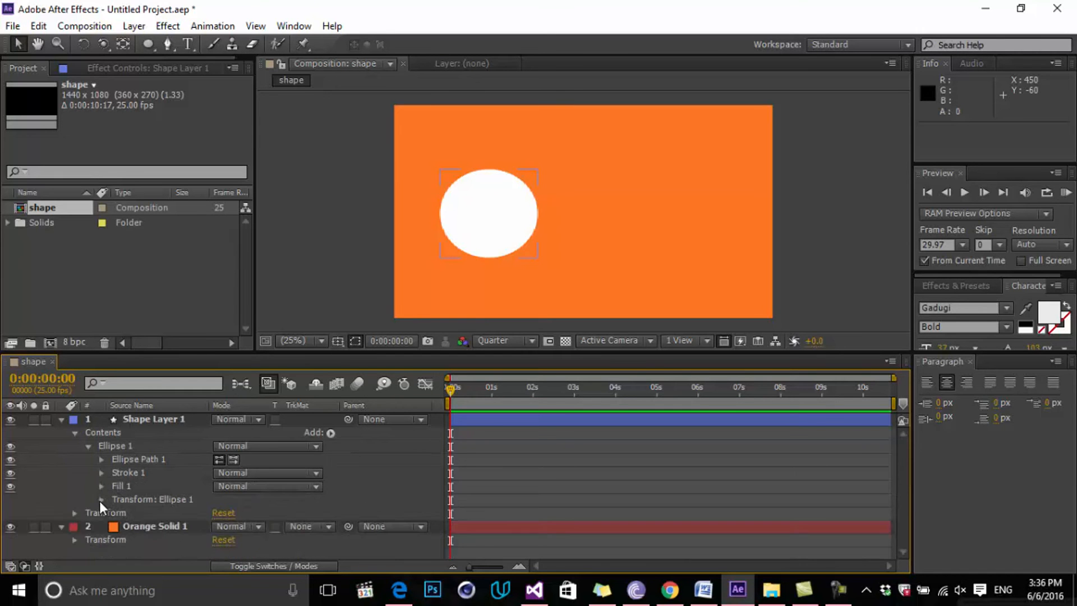
- Compare the ellipse's own transform properties, including skew and skew axis, with the shape layer's transform properties
click(101, 501)
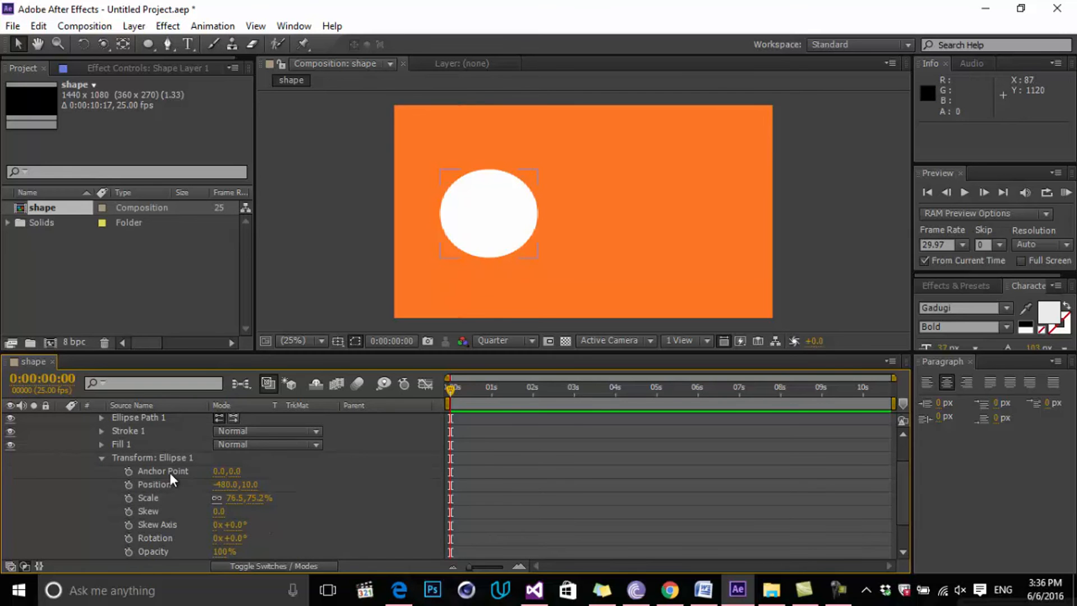
scroll(229, 509, down, 1)
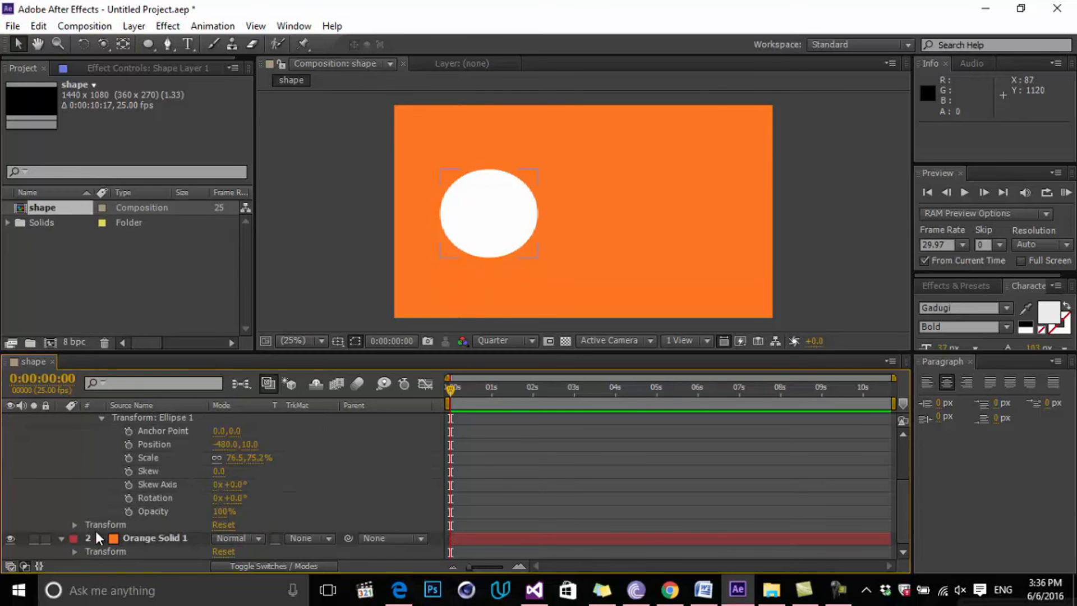
click(74, 525)
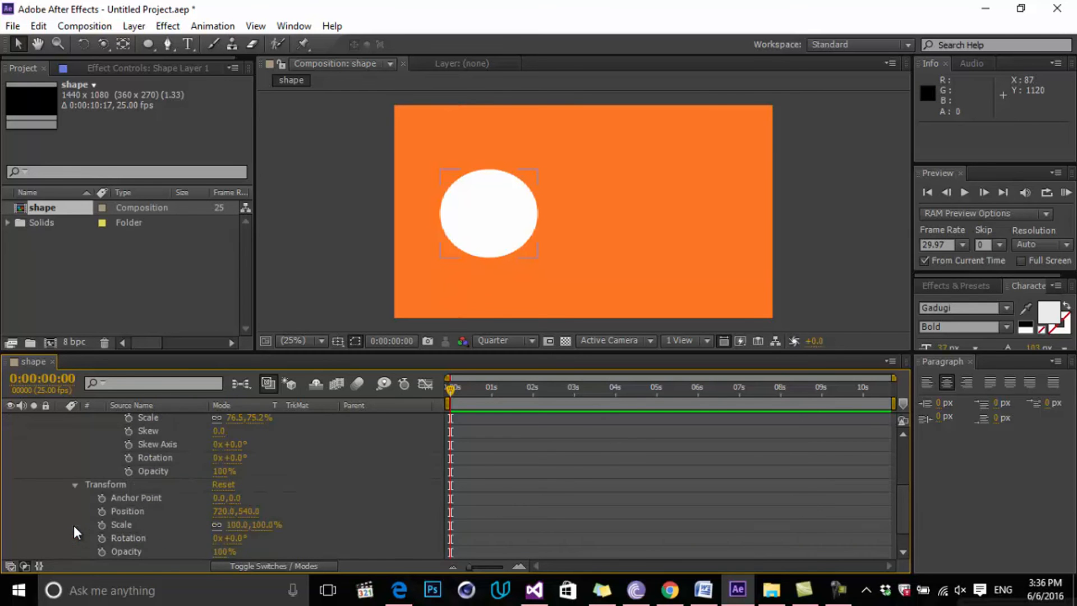
click(75, 484)
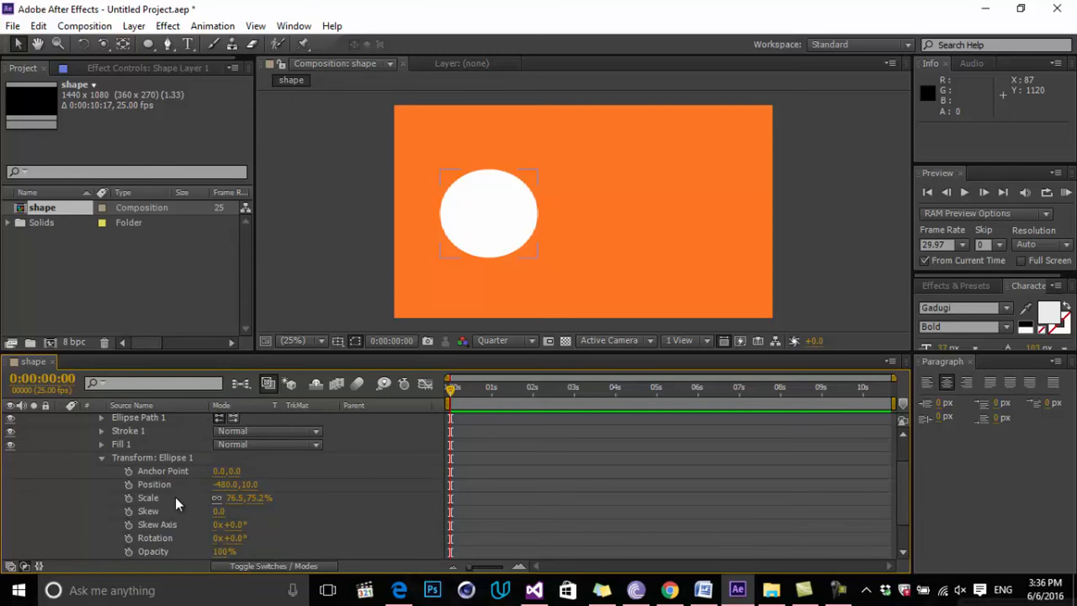
scroll(174, 498, down, 1)
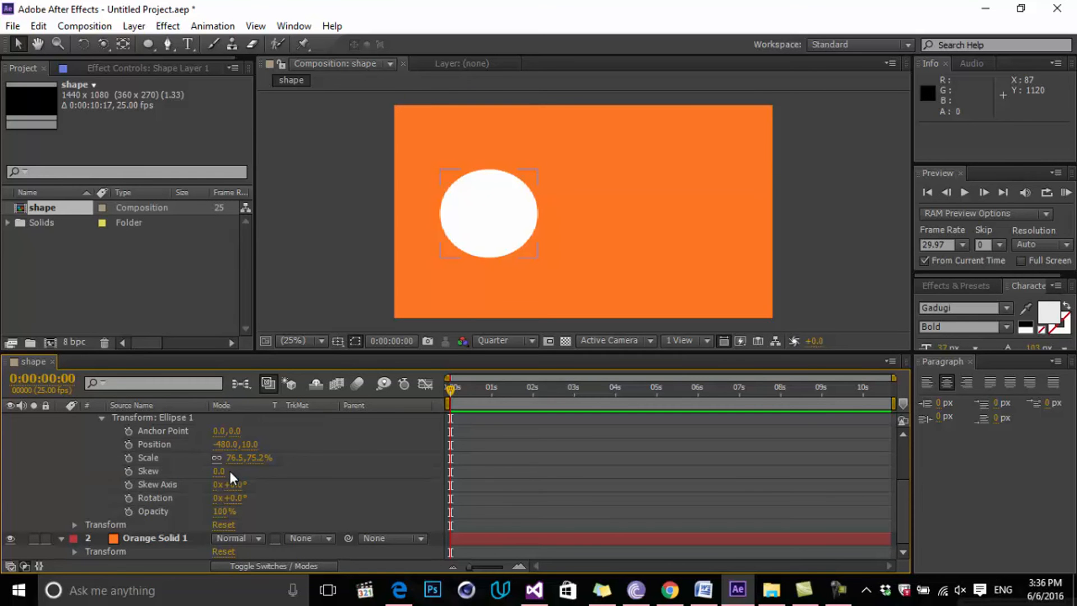
scroll(163, 466, up, 1)
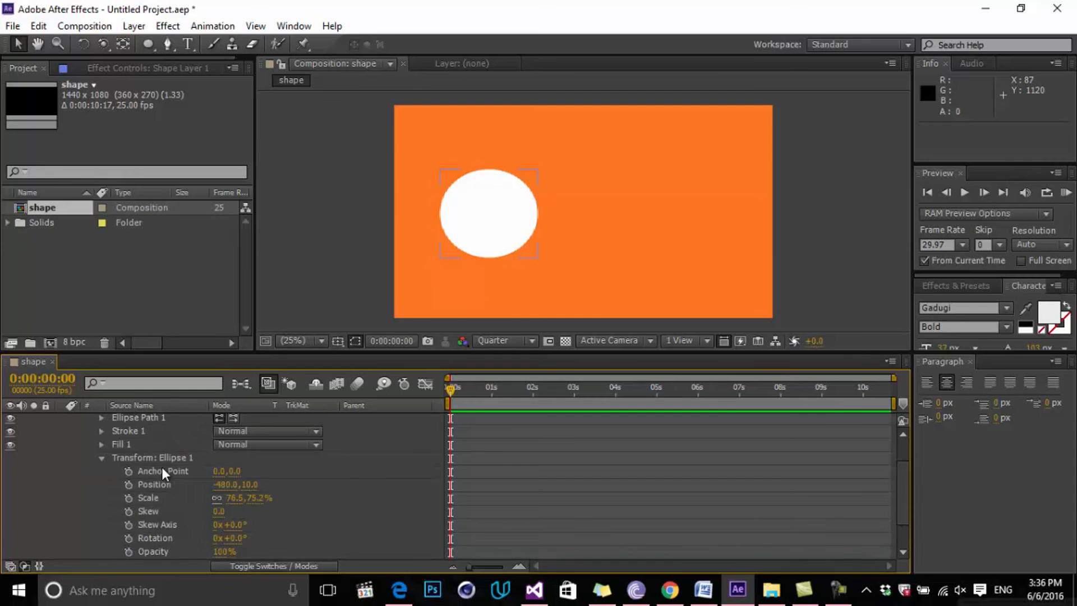
scroll(177, 499, down, 1)
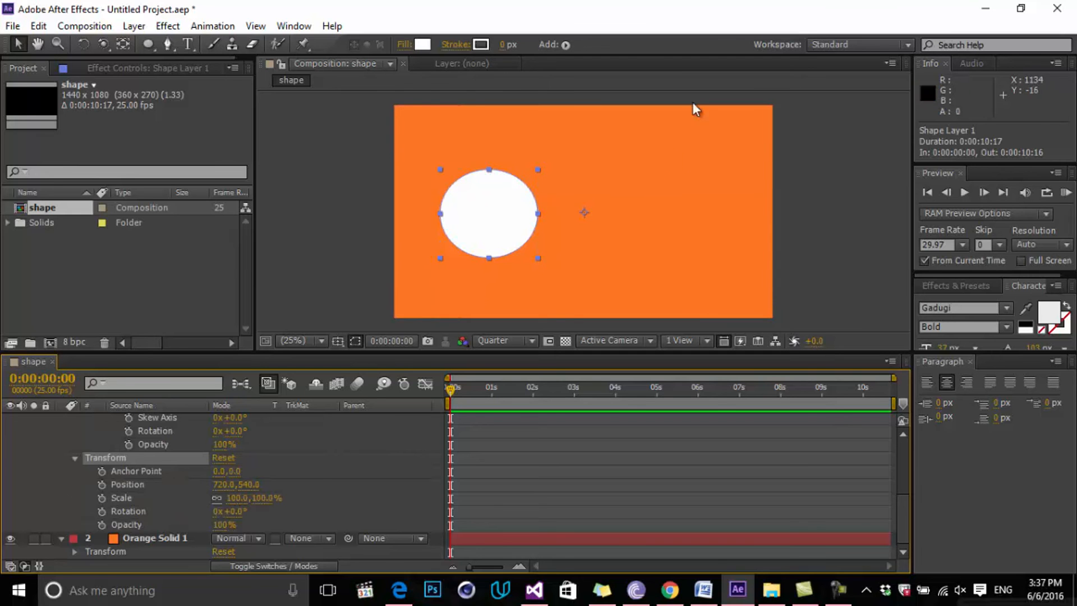
scroll(299, 499, up, 1)
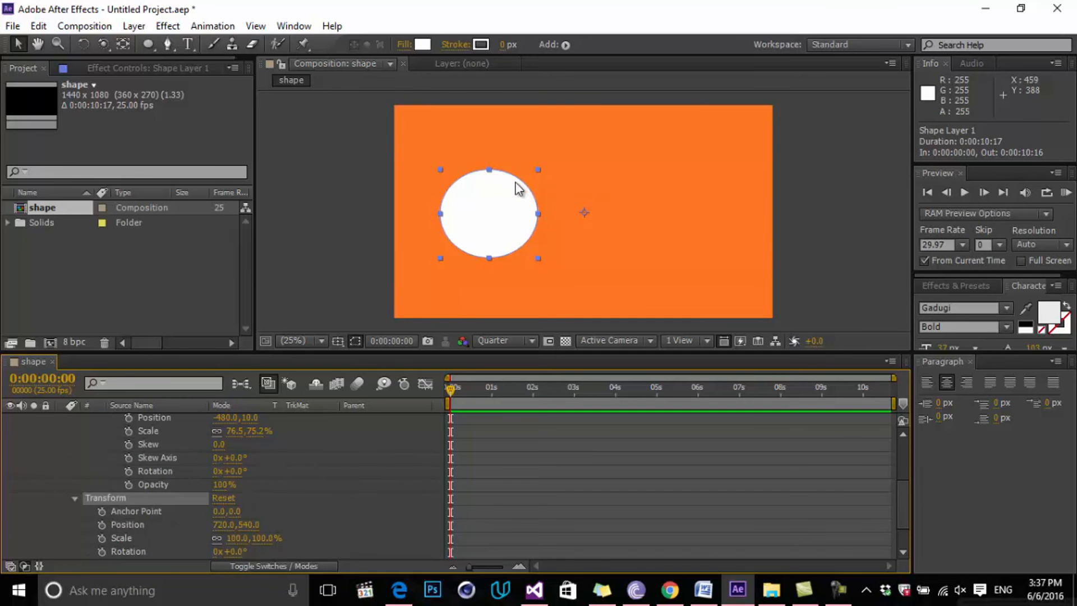
scroll(202, 424, up, 1)
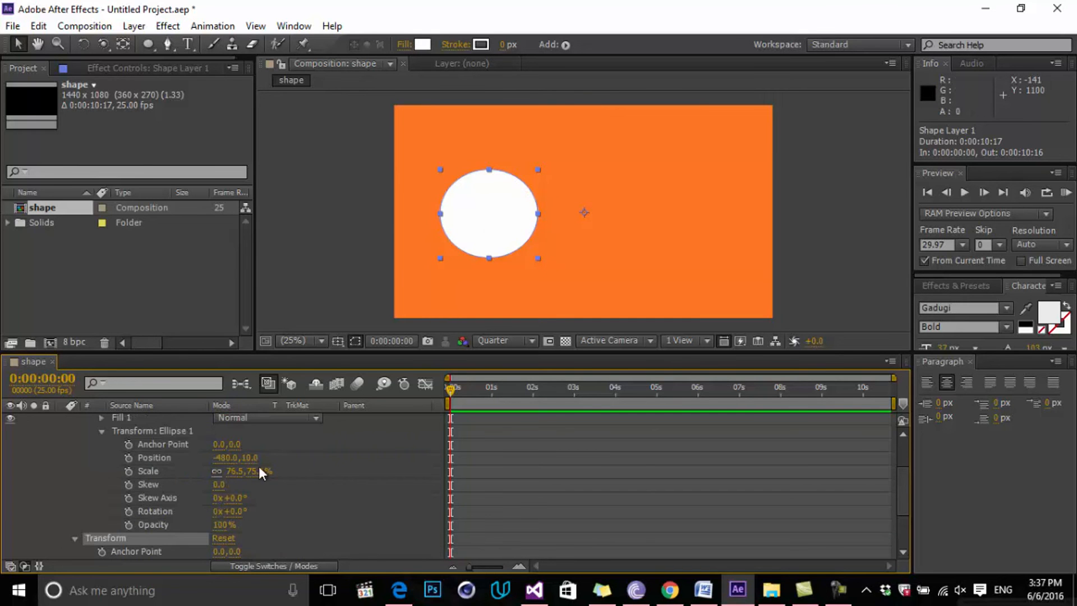
scroll(265, 476, down, 1)
scroll(168, 507, down, 1)
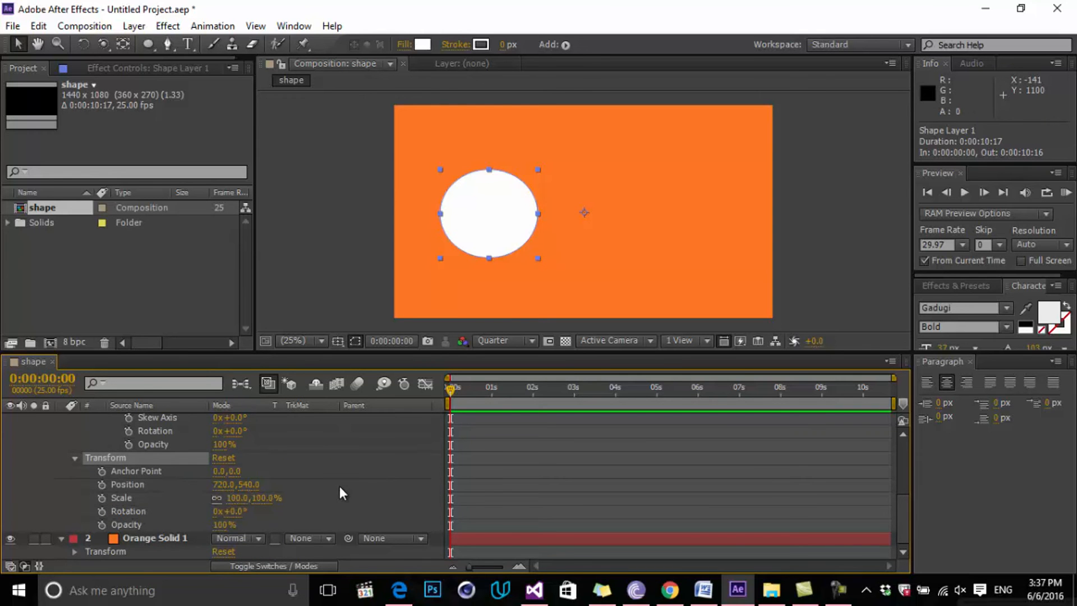
scroll(328, 478, up, 1)
scroll(241, 494, up, 2)
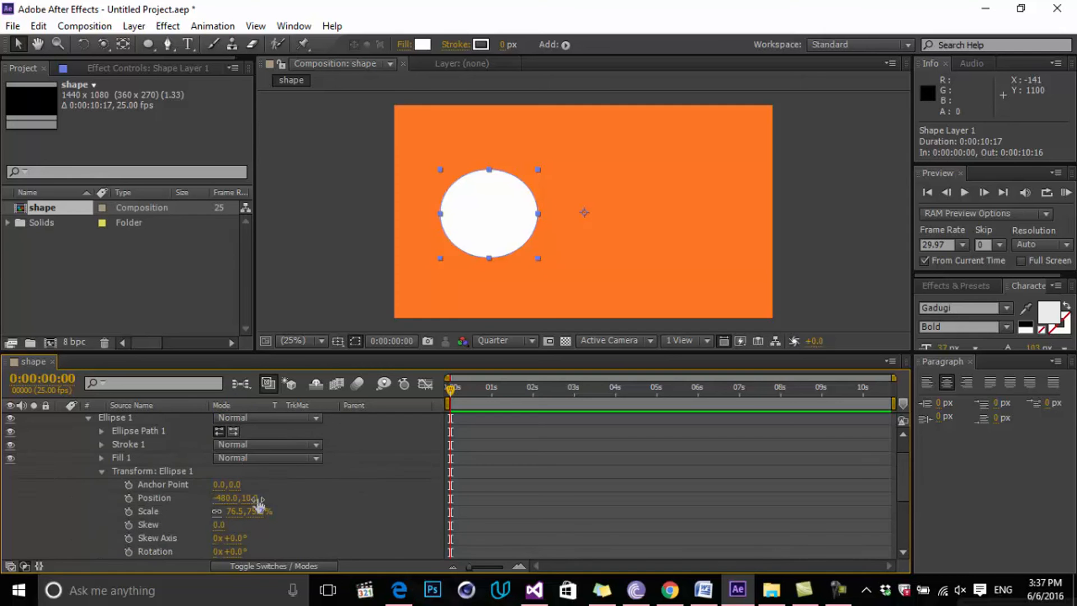
scroll(462, 494, down, 3)
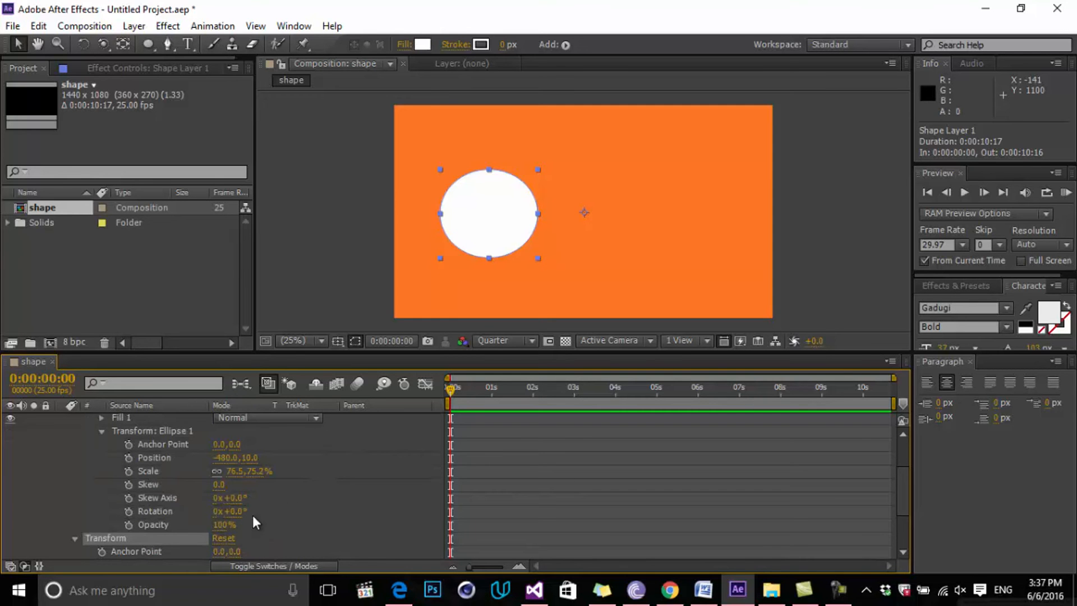
scroll(301, 509, down, 3)
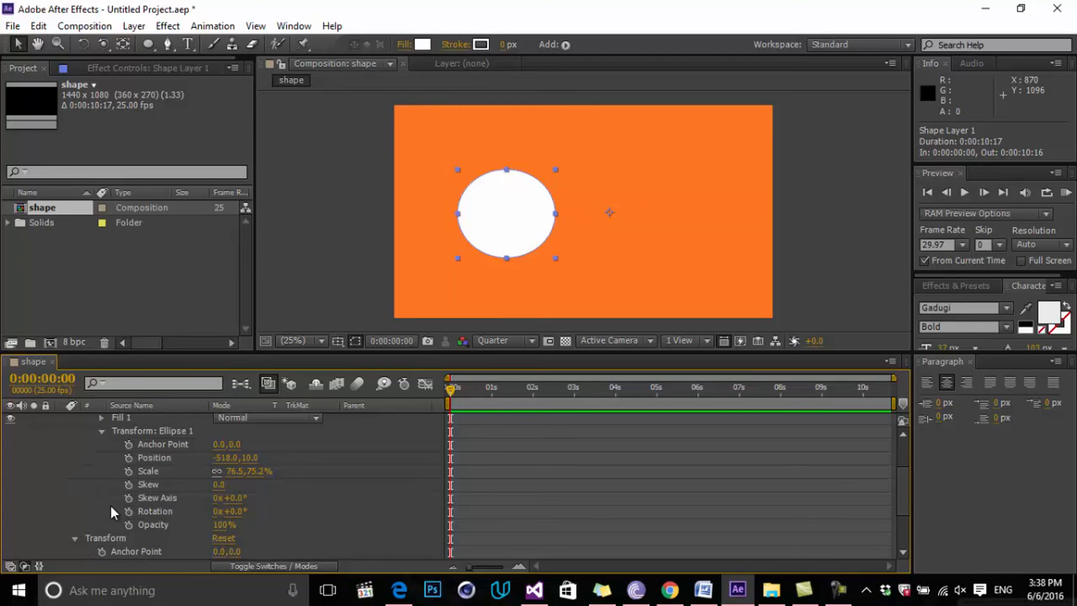
- Skew the ellipse along a 107° skew axis
drag(219, 484, 310, 480)
- Add a gradient fill to the ellipse and show its properties
click(330, 432)
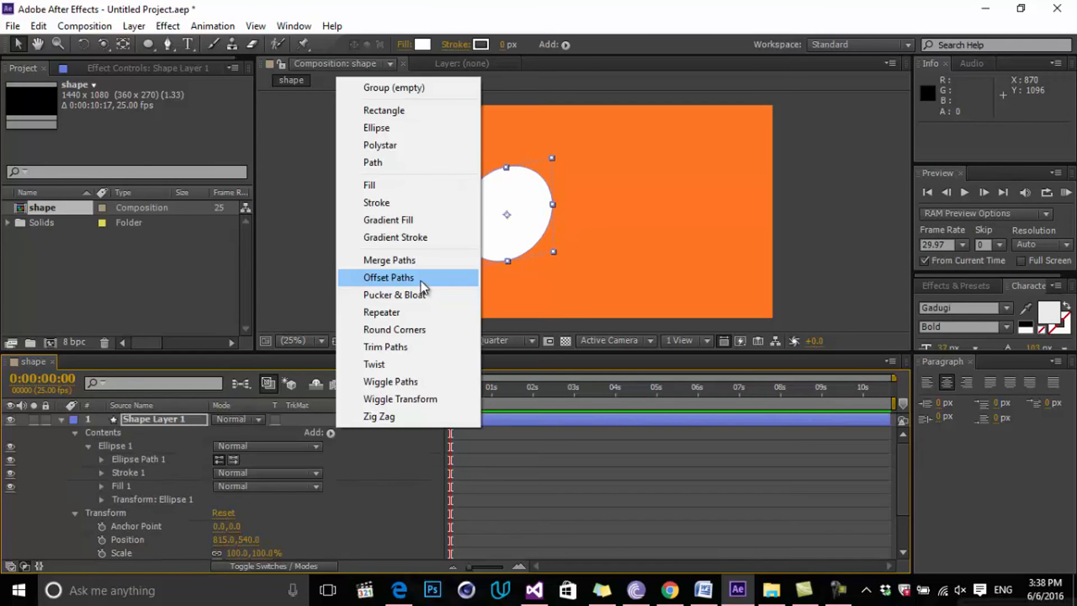
click(398, 221)
click(102, 472)
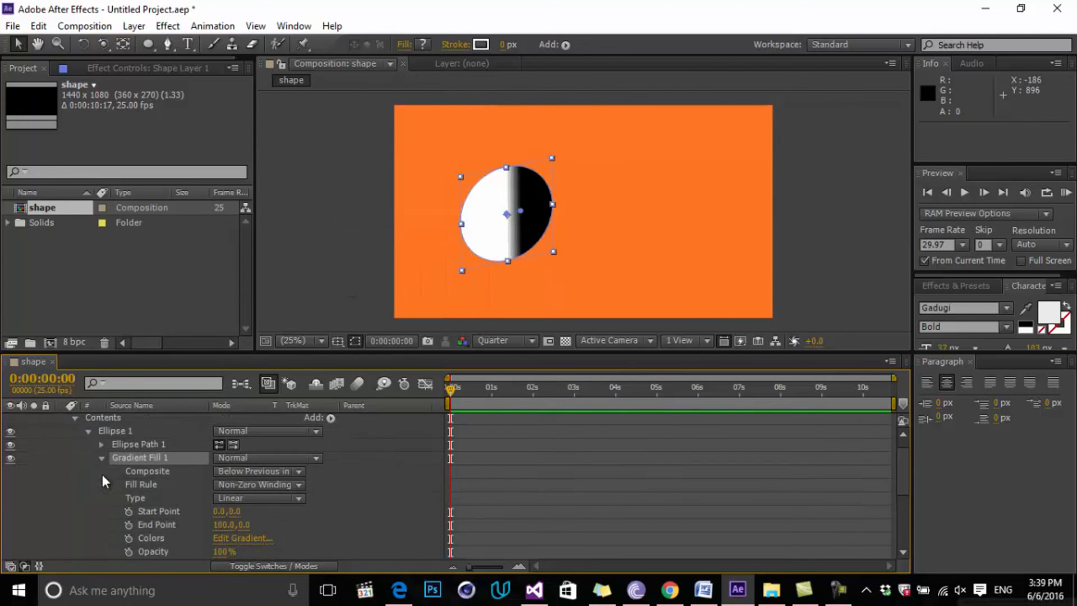
- Add a red (F42E2E) color stop at 44.5% to the ellipse's gradient fill
scroll(180, 482, down, 1)
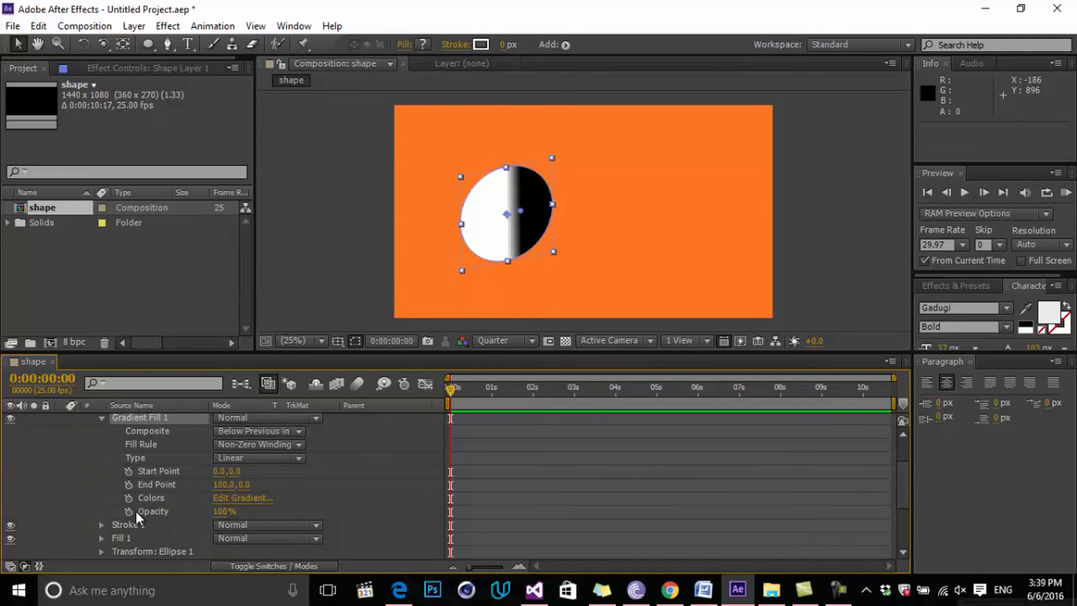
click(240, 499)
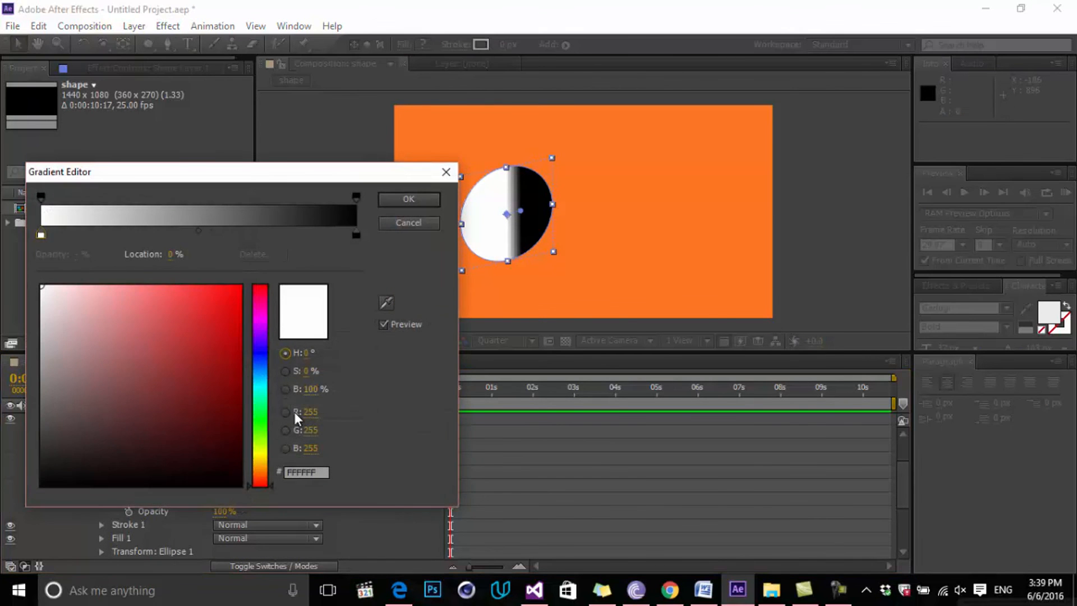
drag(319, 173, 467, 173)
click(347, 230)
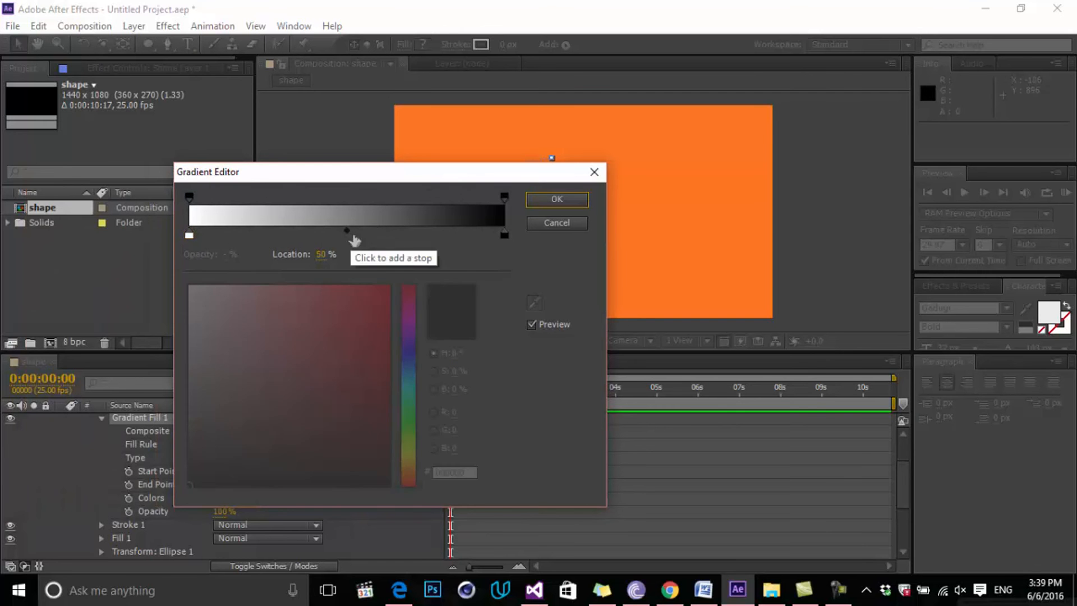
click(355, 234)
drag(359, 234, 329, 234)
click(352, 294)
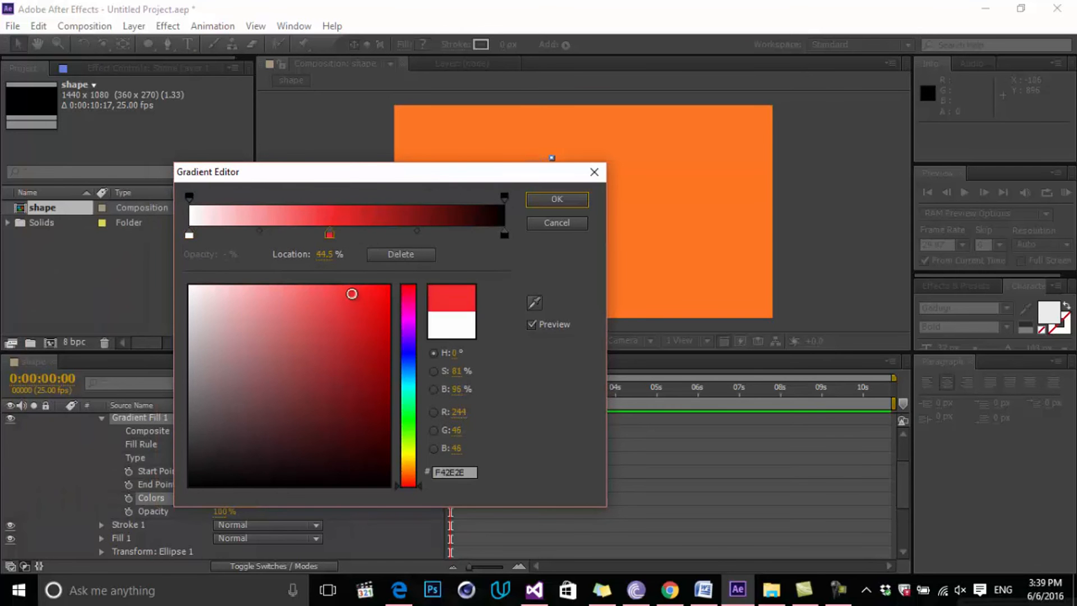
click(556, 198)
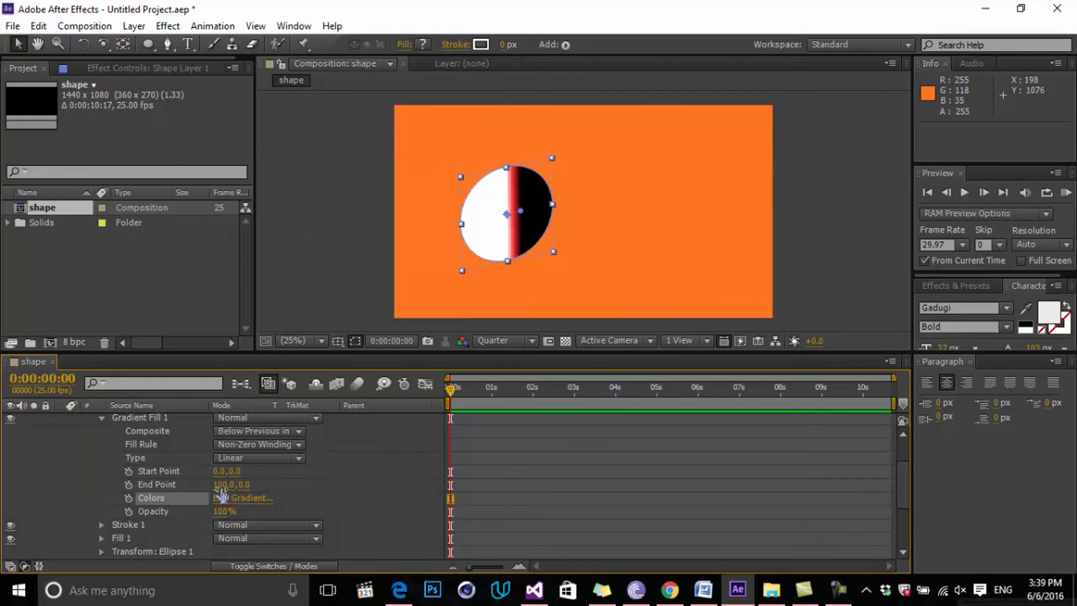
- Widen the gradient fill's transition by increasing the end point's X value and decreasing the start point's X value
drag(221, 484, 322, 461)
drag(227, 471, 108, 521)
- Add a gradient stroke to the shape layer and show its properties
scroll(236, 523, up, 1)
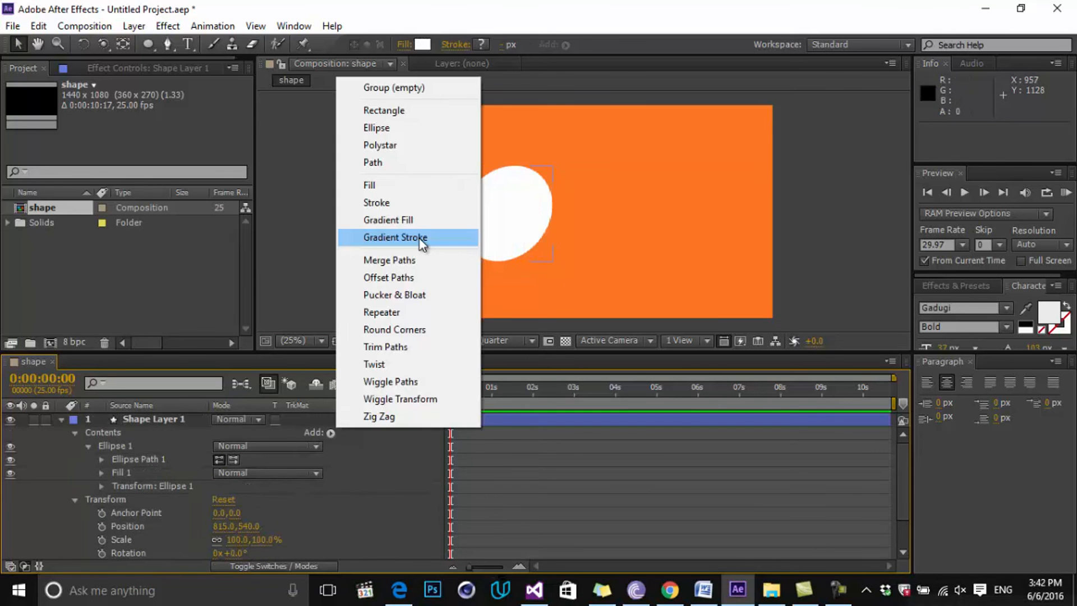
click(420, 238)
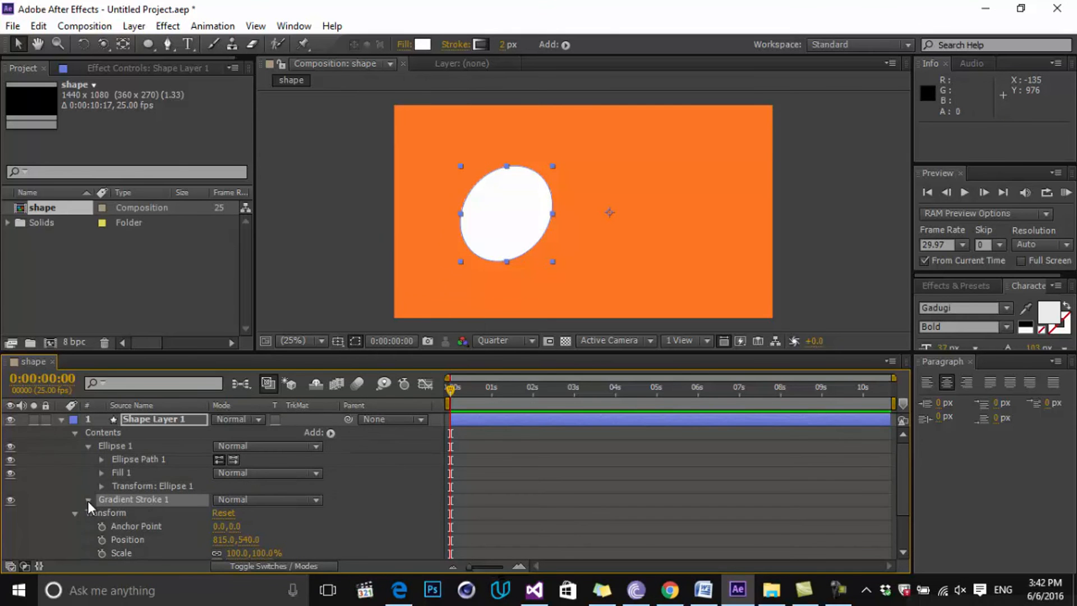
click(87, 499)
- Add a purple color stop at 58% to the gradient stroke and set the stroke width to 165
click(242, 487)
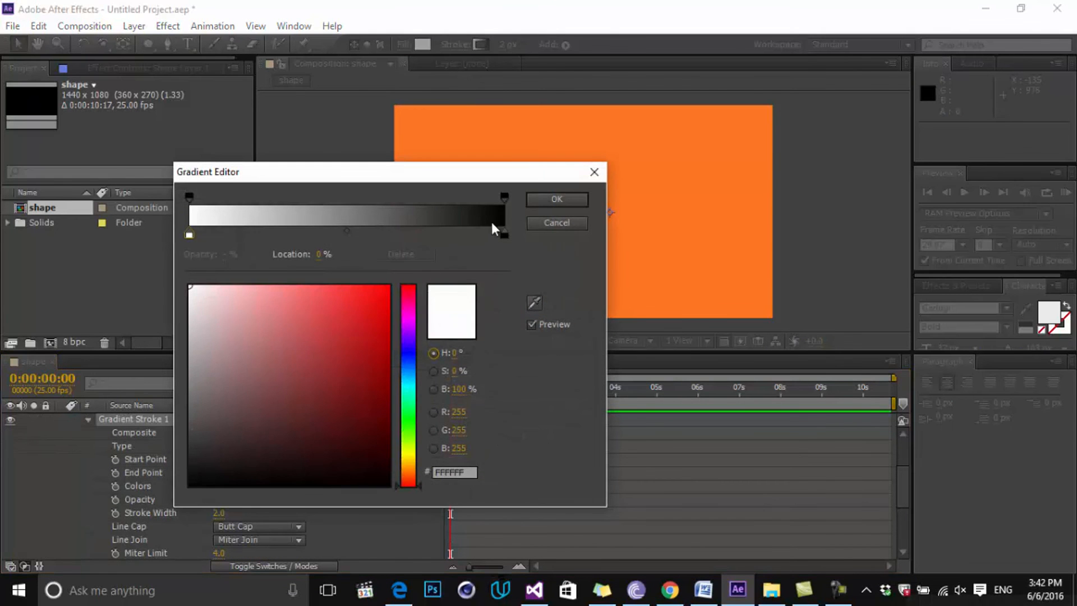
click(372, 233)
click(365, 339)
click(356, 327)
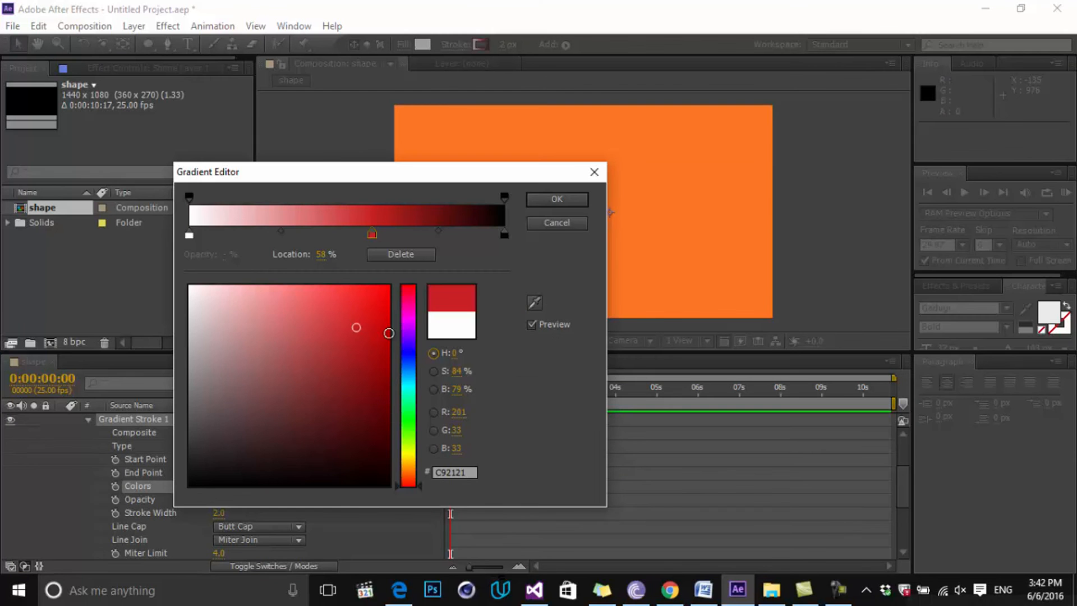
click(408, 338)
click(558, 199)
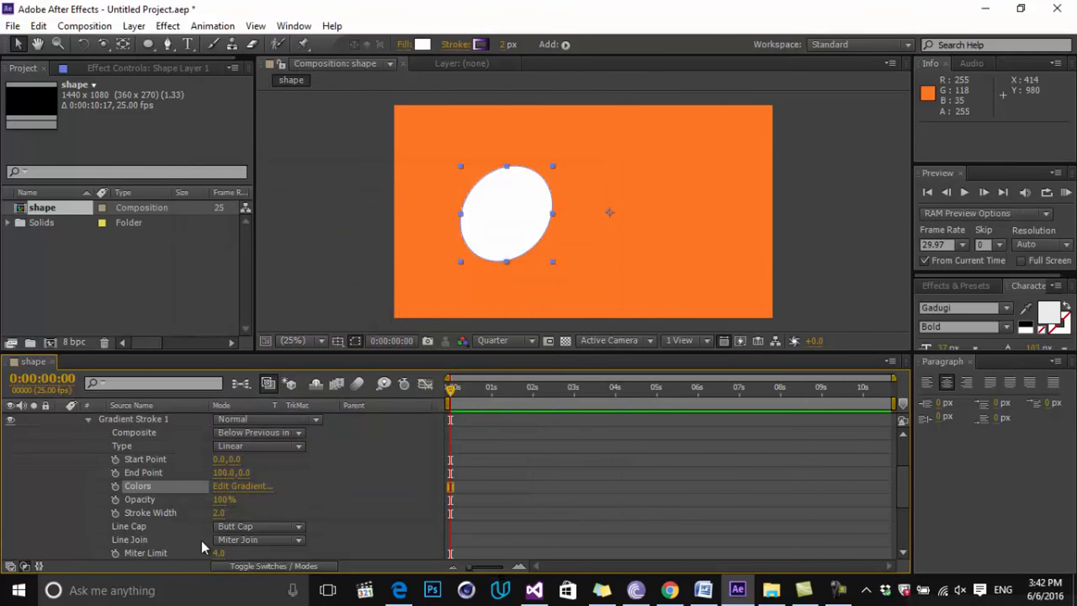
mouse_move(218, 512)
mouse_down()
mouse_move(343, 504)
mouse_move(222, 494)
mouse_up()
- Shift the gradient stroke's purple color stop toward the white end and move its black stop to 65.2%
click(243, 486)
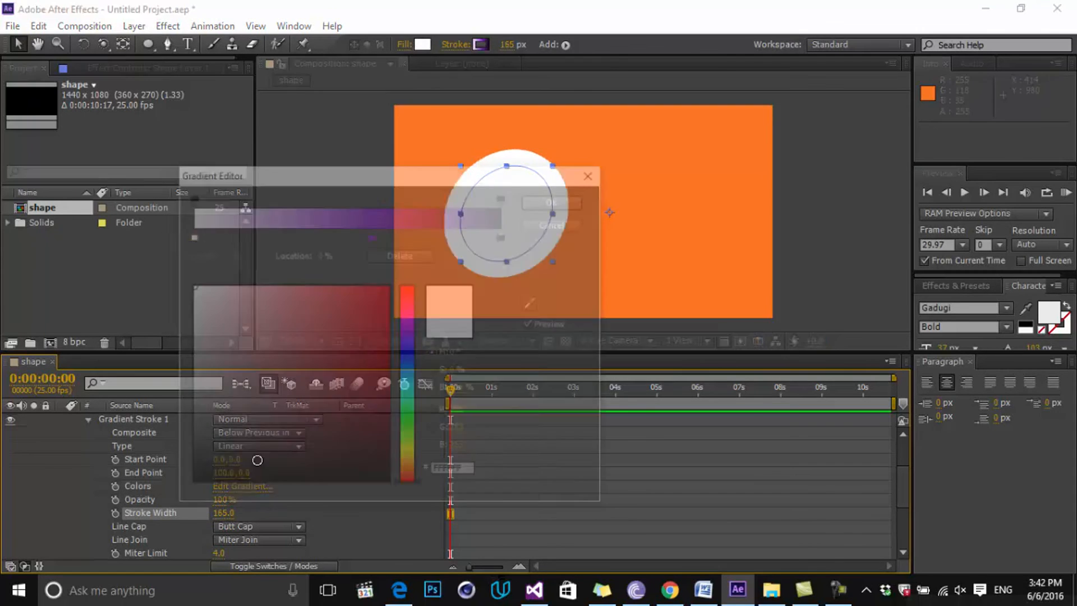
mouse_move(444, 168)
mouse_down()
mouse_move(976, 334)
mouse_move(976, 318)
mouse_up()
drag(900, 382, 814, 382)
drag(1033, 382, 923, 381)
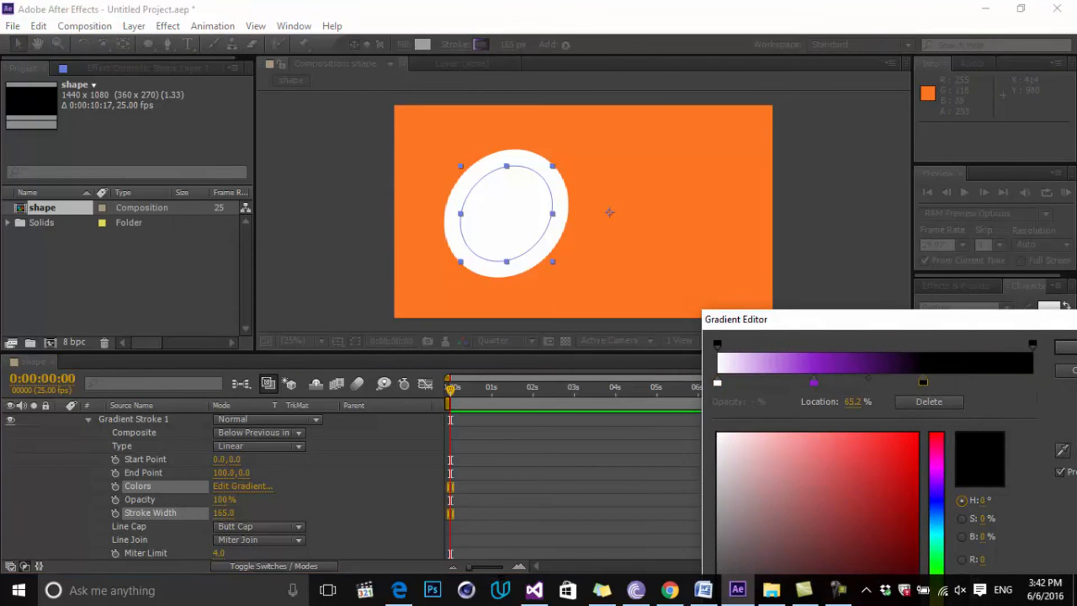
click(1067, 347)
- Move the gradient stroke into the Ellipse 1 group, directly above Fill 1
scroll(281, 486, up, 3)
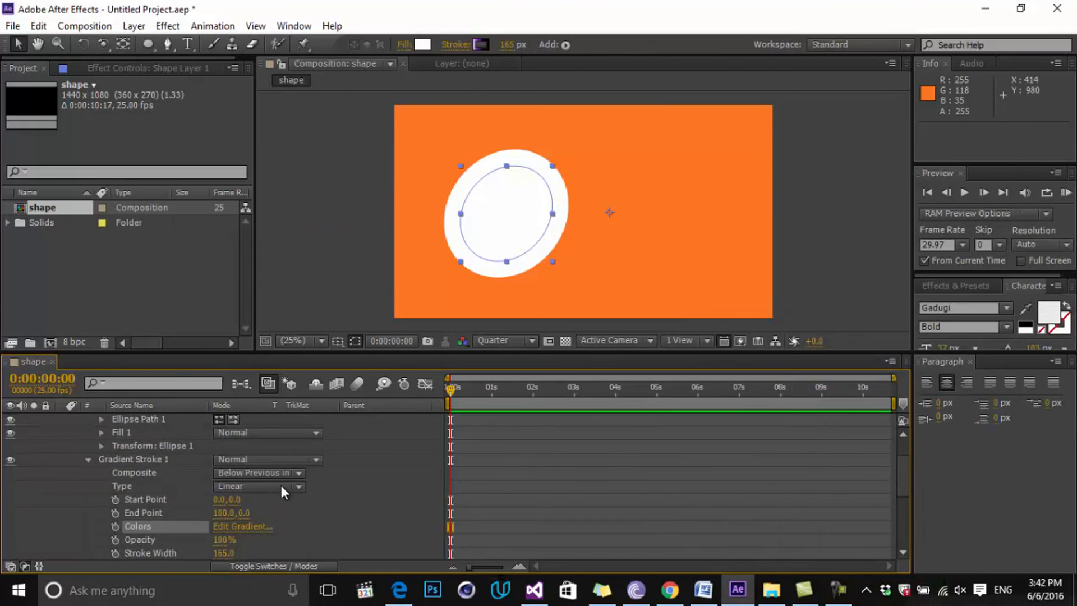
drag(145, 499, 149, 469)
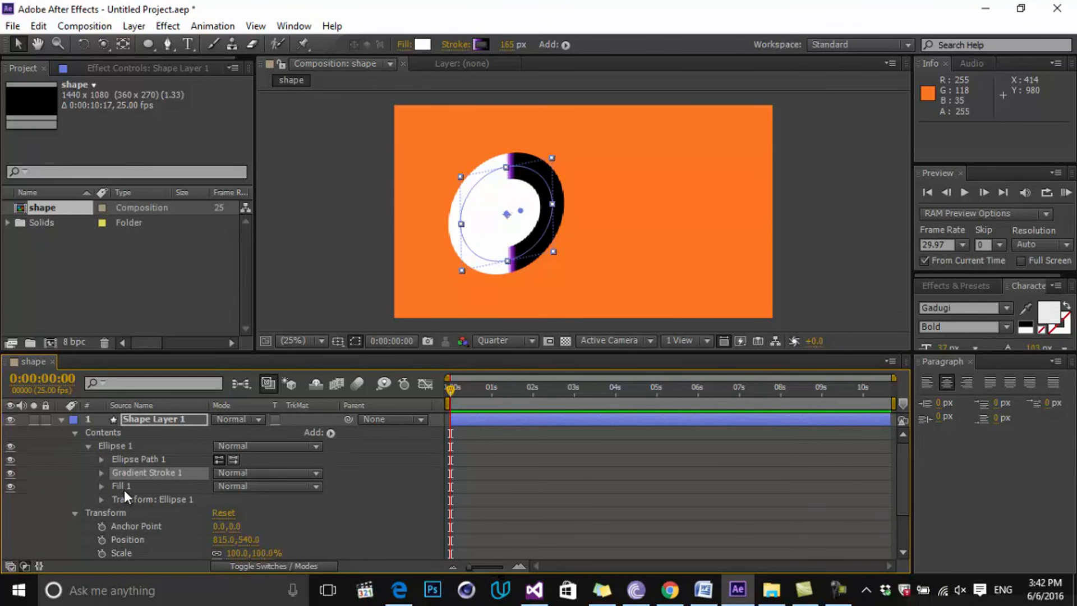
click(102, 486)
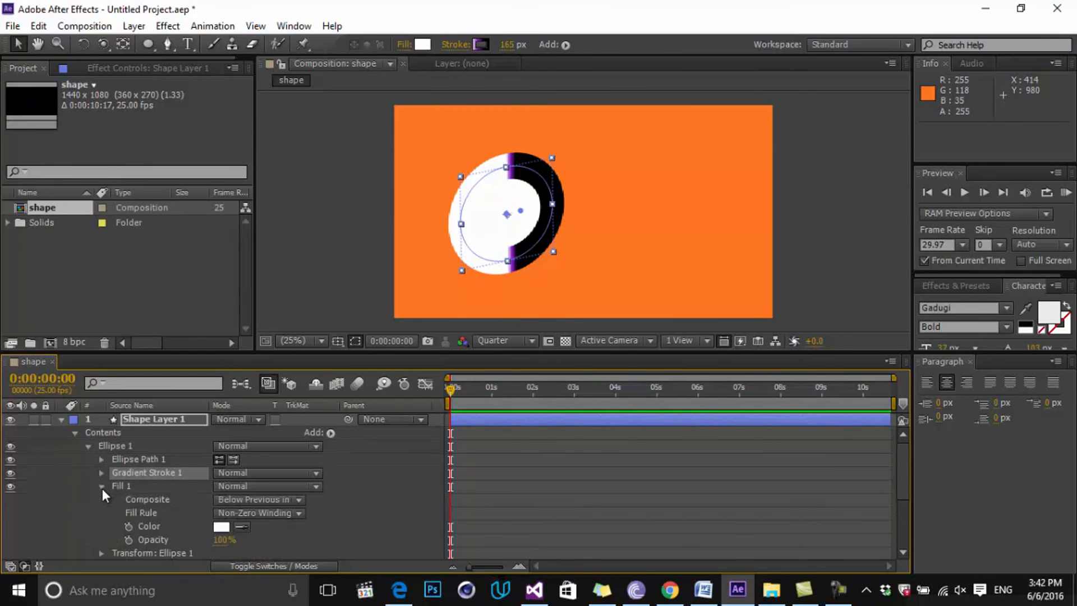
click(102, 487)
mouse_move(135, 476)
mouse_down()
mouse_move(150, 506)
mouse_move(143, 483)
mouse_move(119, 527)
mouse_move(125, 485)
mouse_move(140, 469)
mouse_up()
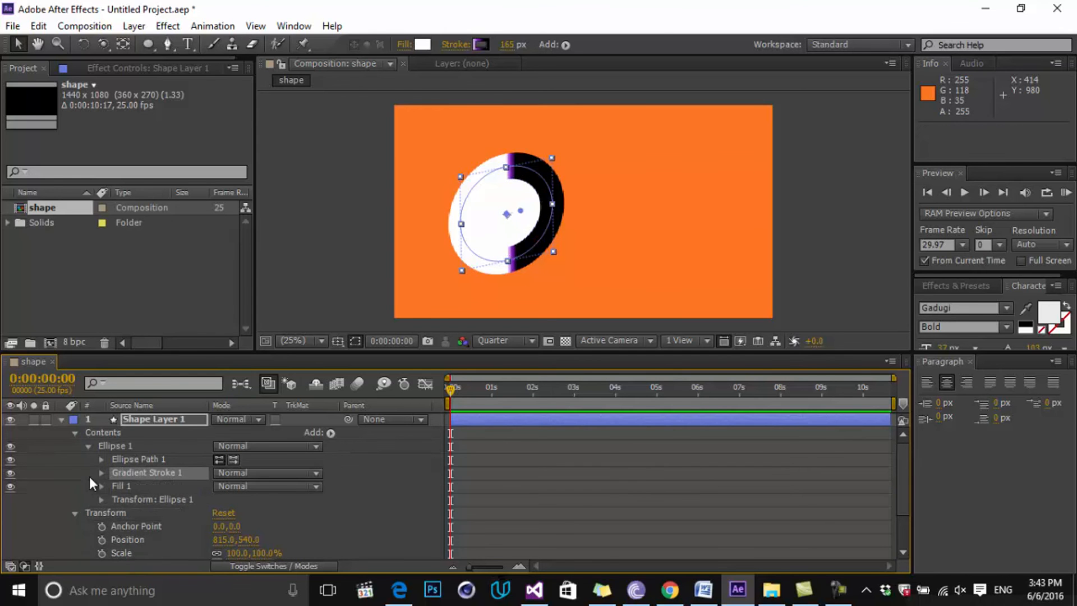
- Spread the gradient stroke's start and end points farther apart horizontally and set its stroke width to 26
click(101, 472)
scroll(176, 497, down, 2)
click(199, 474)
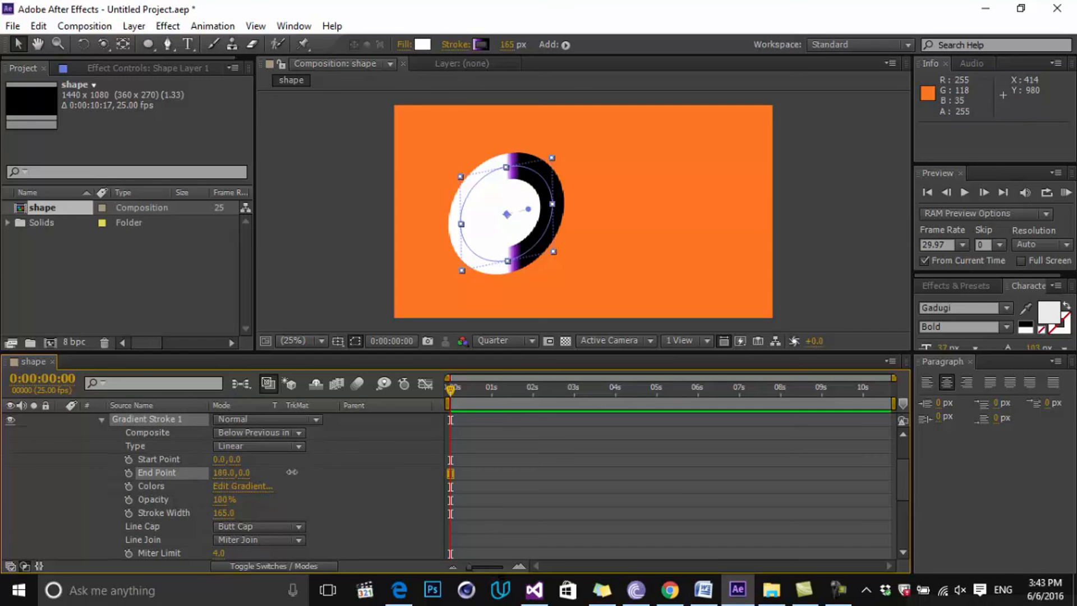
drag(199, 474, 564, 471)
mouse_move(220, 461)
mouse_down()
mouse_move(33, 468)
mouse_move(79, 475)
mouse_up()
drag(221, 513, 131, 533)
- Reset the Ellipse 1 group's transform by setting its skew and skew axis to 0
scroll(170, 523, up, 1)
scroll(163, 505, down, 4)
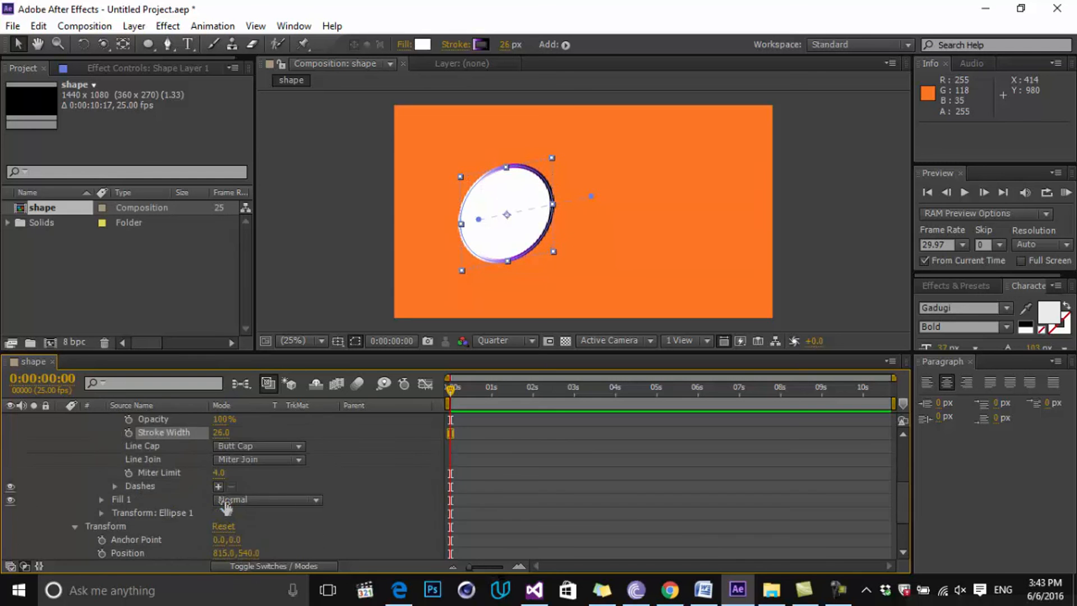
scroll(236, 548, down, 3)
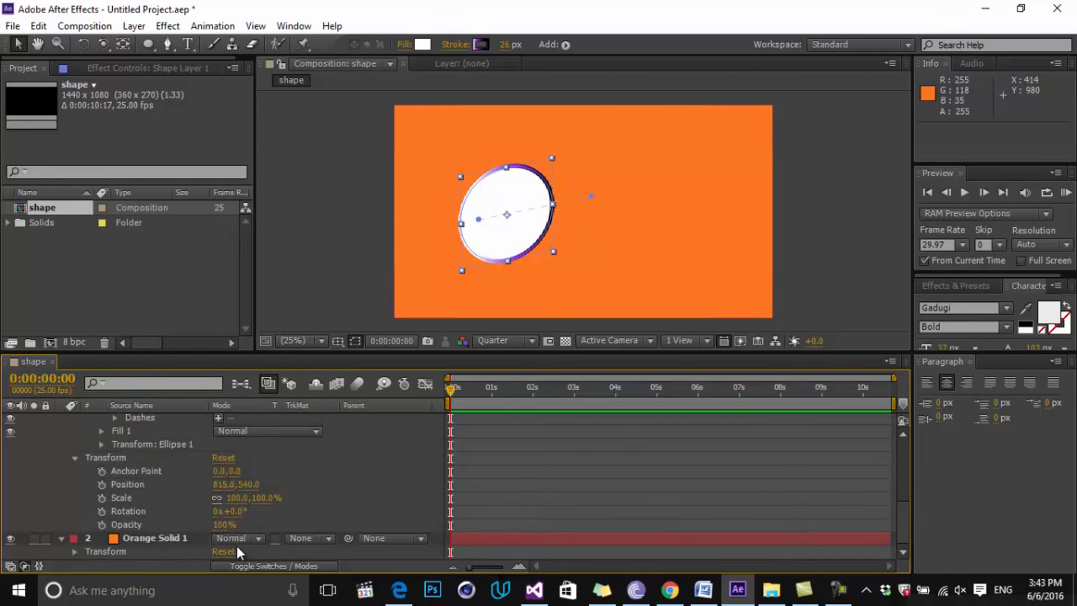
scroll(235, 543, up, 5)
click(103, 524)
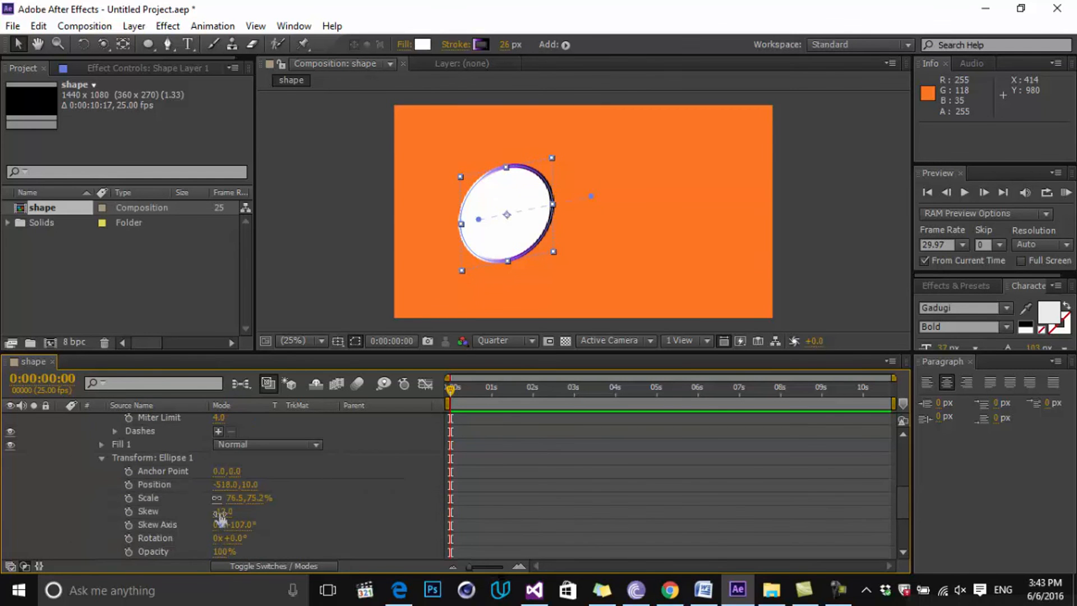
click(220, 512)
text(0)
key(Return)
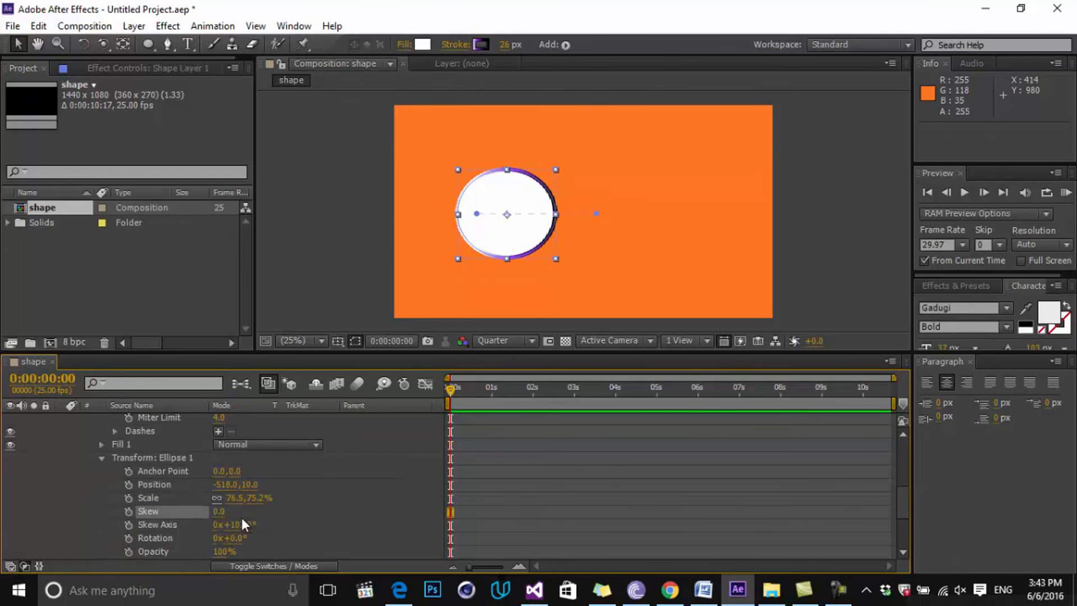
click(246, 524)
text(0)
key(Return)
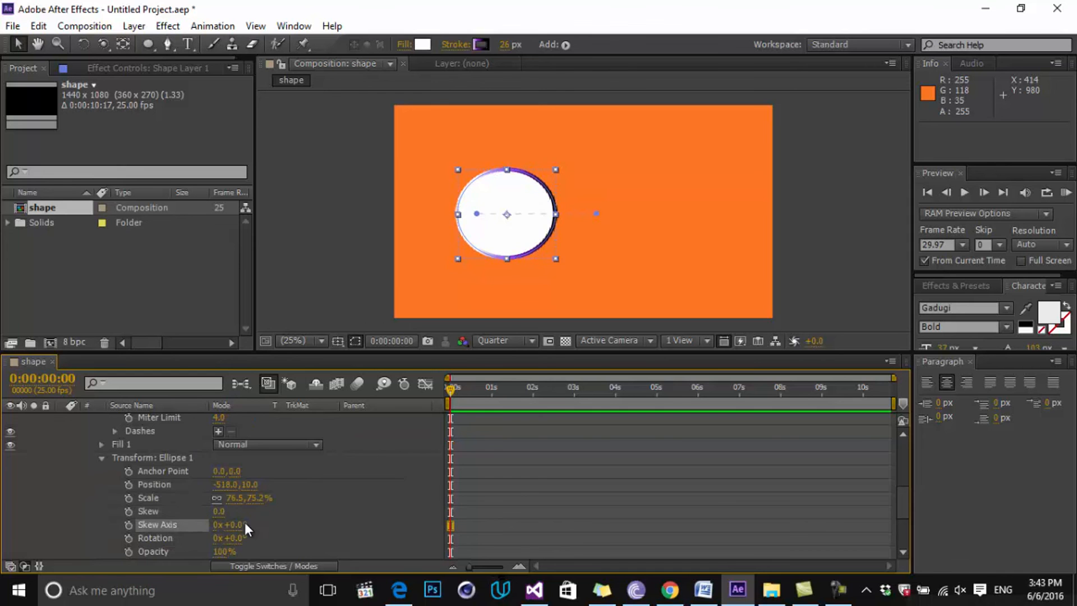
click(328, 491)
- Set the gradient stroke's miter limit to 85 and add a dash to its outline
scroll(330, 486, up, 5)
click(148, 474)
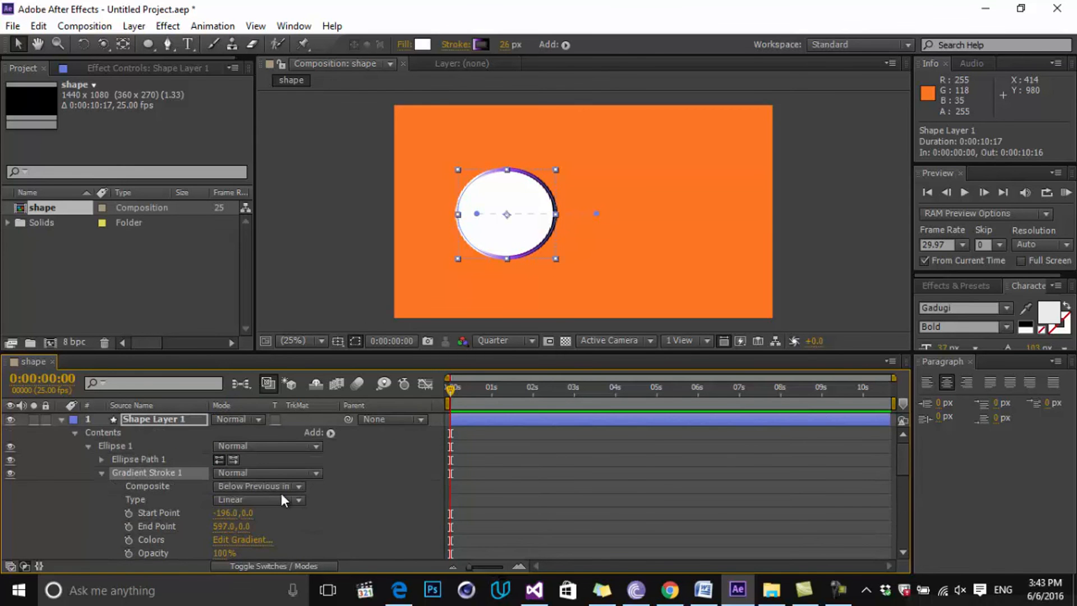
scroll(195, 503, down, 3)
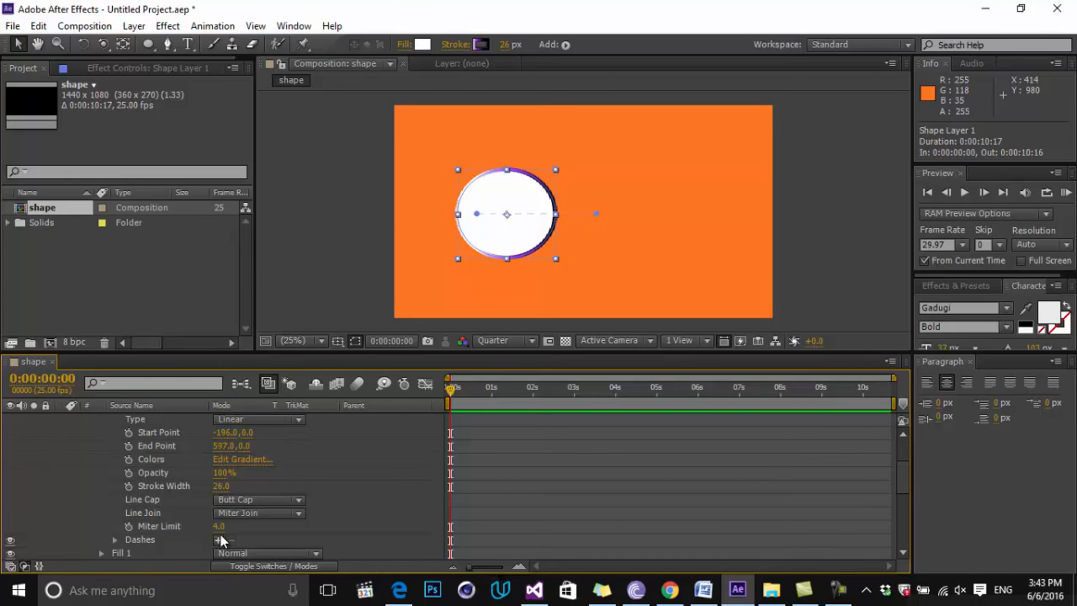
drag(218, 526, 286, 534)
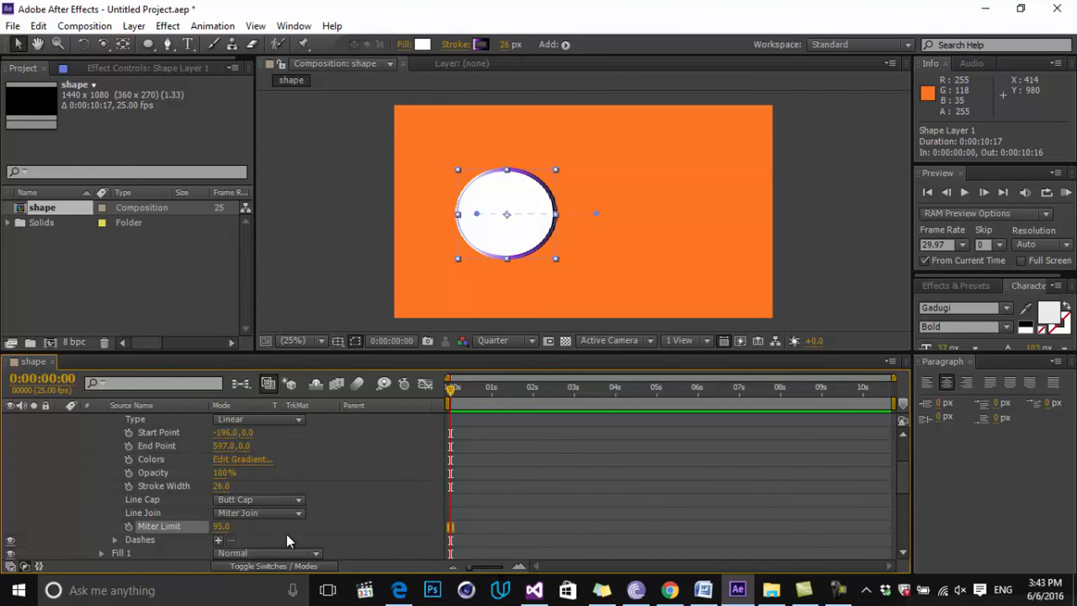
click(218, 539)
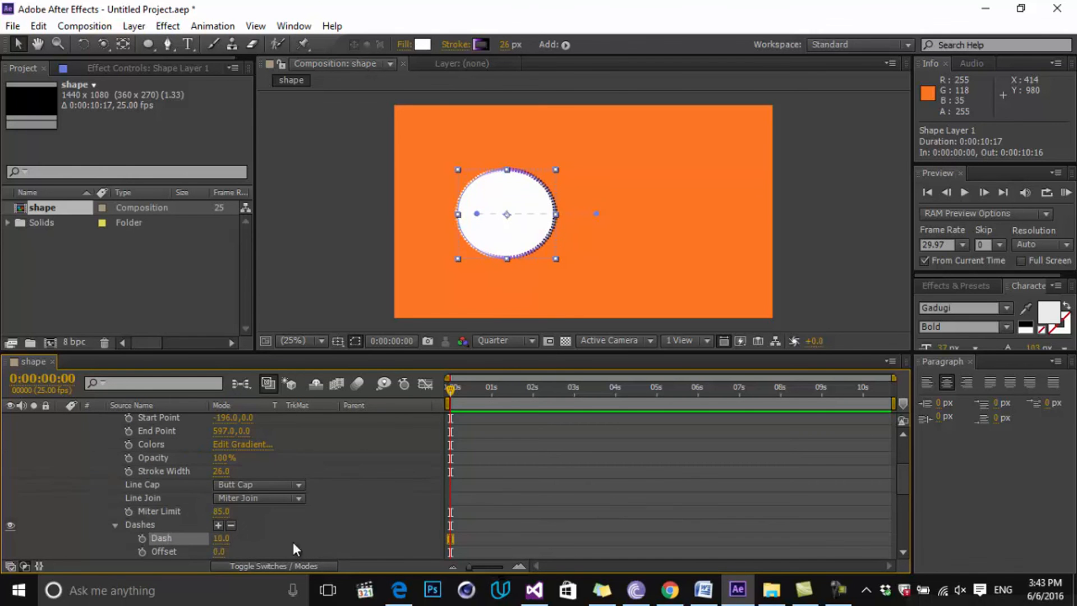
click(604, 517)
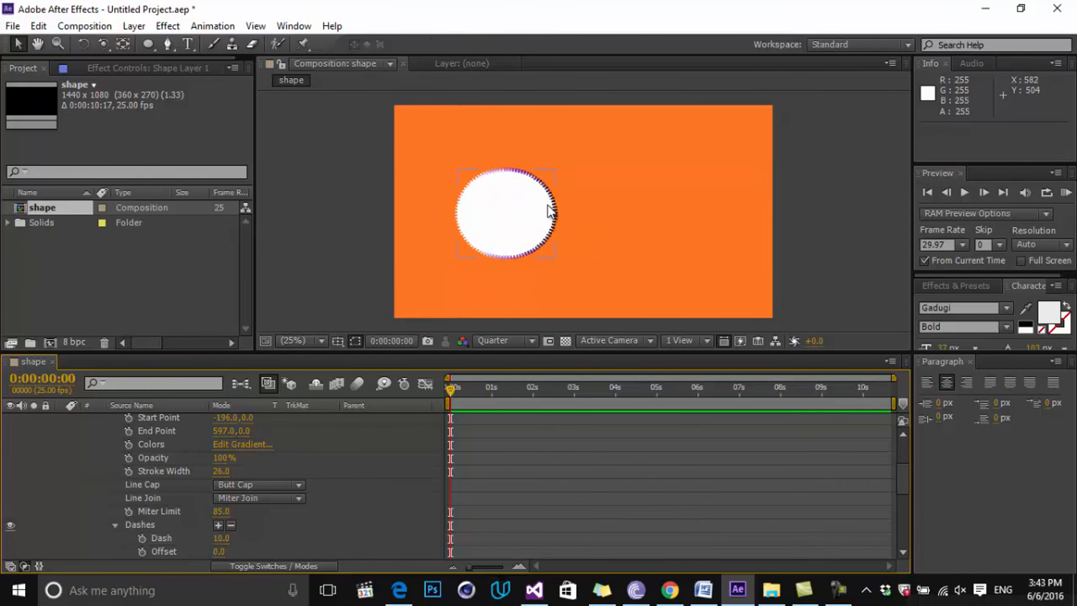
key(period)
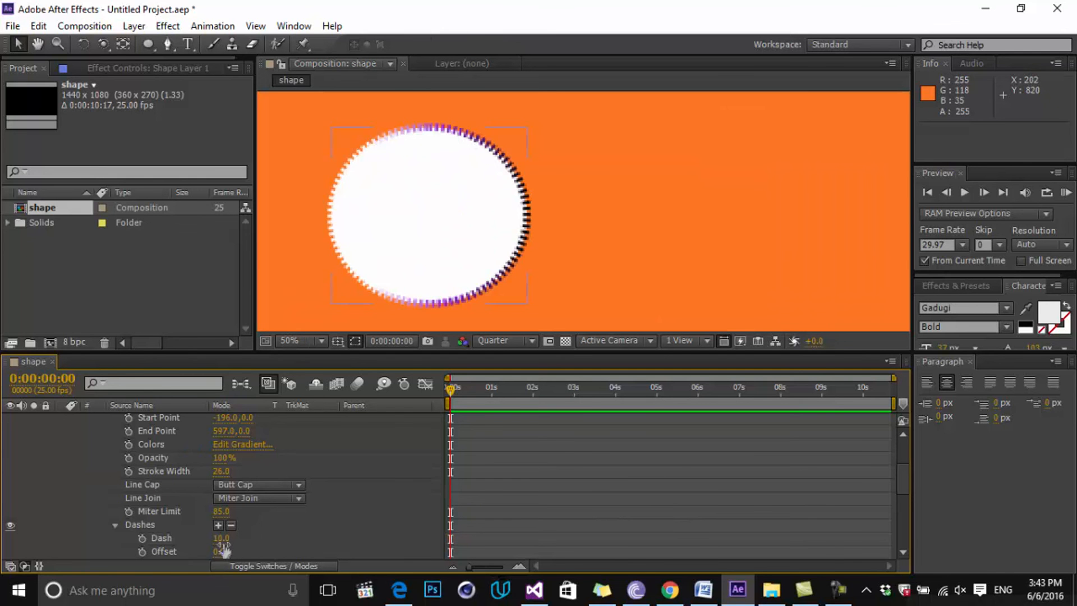
- Lengthen the gradient stroke's dash to 292 and adjust the dash offset
mouse_move(220, 538)
mouse_down()
mouse_move(333, 532)
mouse_move(283, 553)
mouse_move(437, 543)
mouse_up()
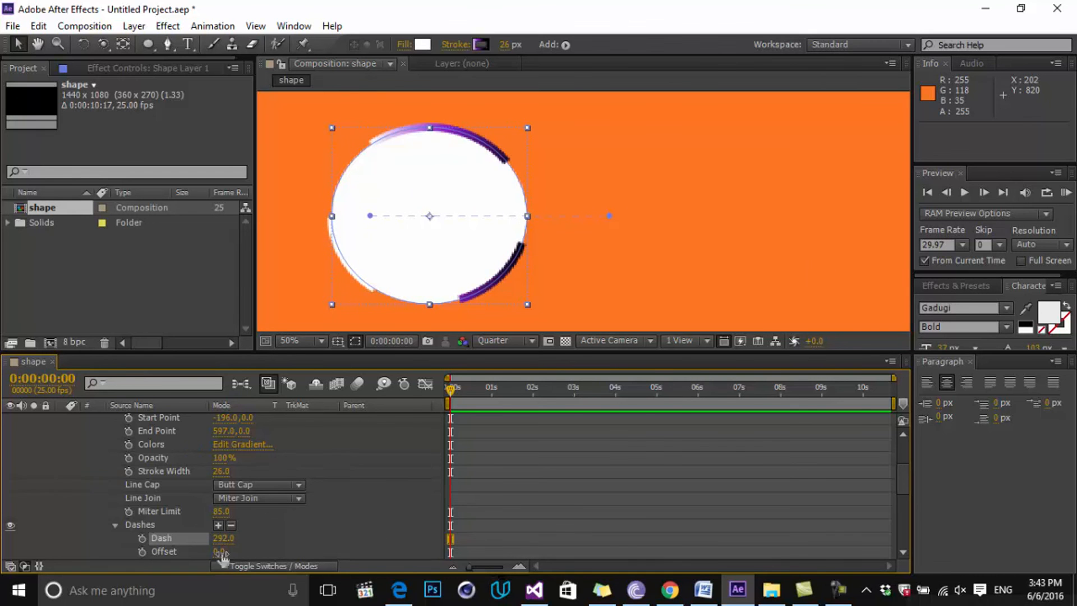
mouse_move(219, 552)
mouse_down()
mouse_move(432, 536)
mouse_move(240, 545)
mouse_up()
- Delete the gradient stroke from the Ellipse 1 group
scroll(163, 476, up, 3)
click(161, 473)
key(Delete)
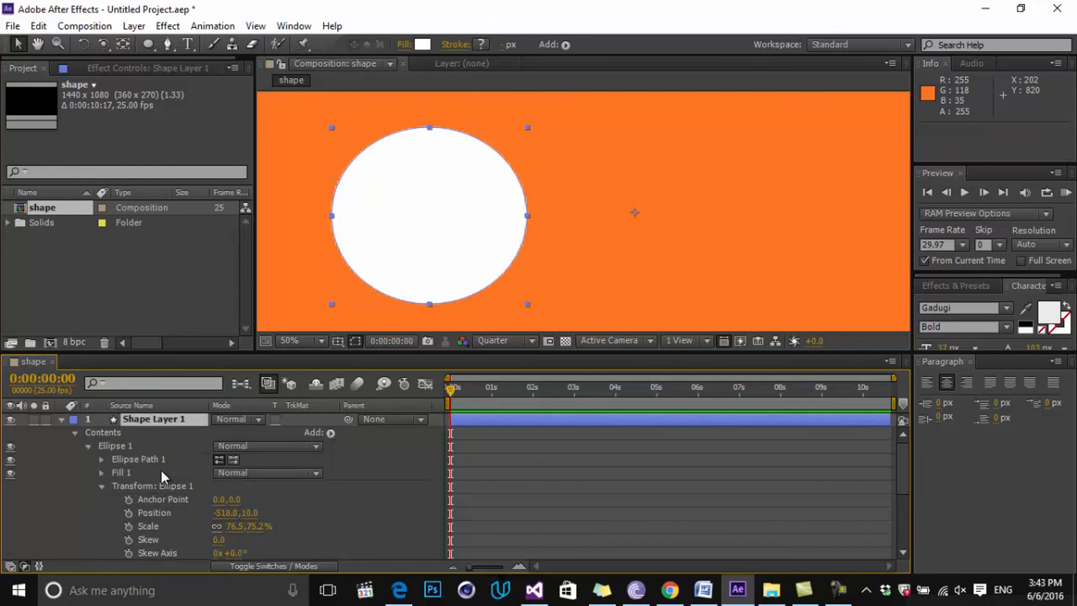
- Add a Repeater to Shape Layer 1 with 8 copies, an offset of -1 and a transform position of 0, 0
click(331, 433)
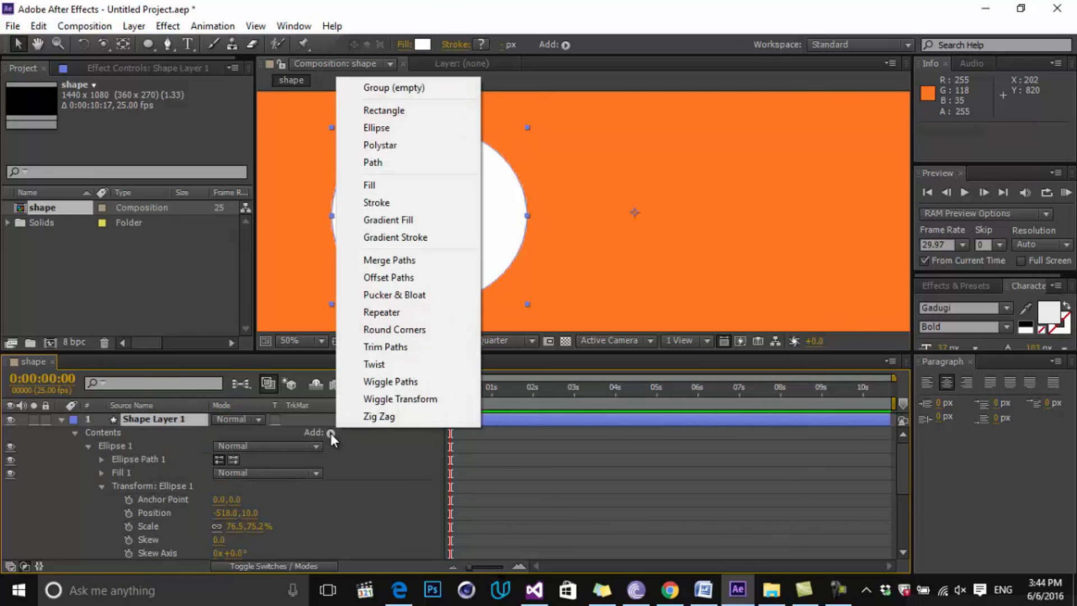
click(416, 311)
scroll(153, 512, down, 3)
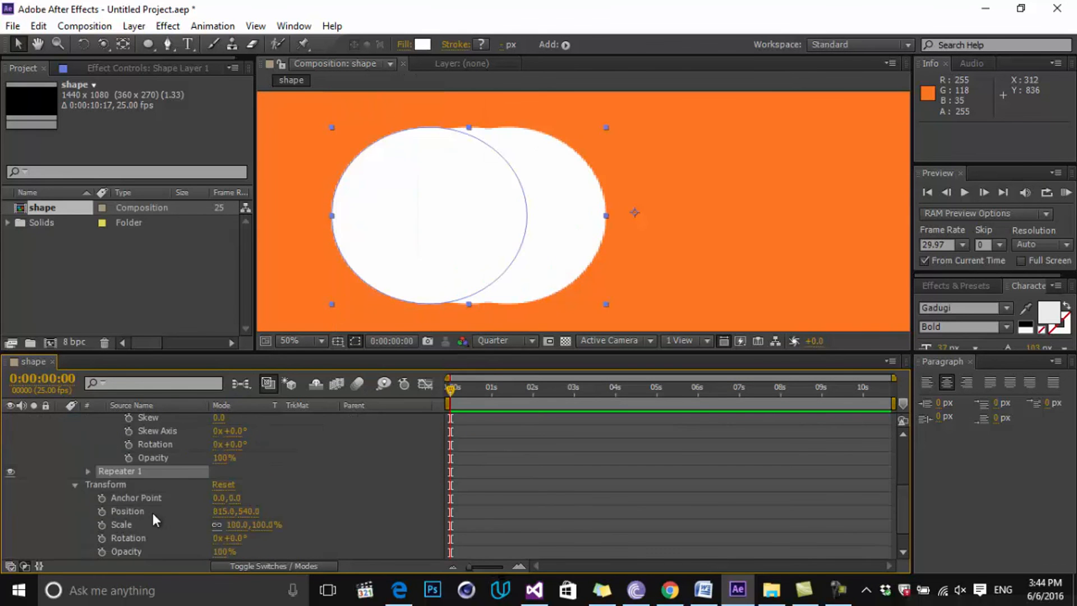
click(88, 471)
drag(218, 484, 134, 505)
click(102, 524)
- Keyframe the repeater's transform position at 0 seconds and at 2 seconds with a value of 650, 0
click(128, 498)
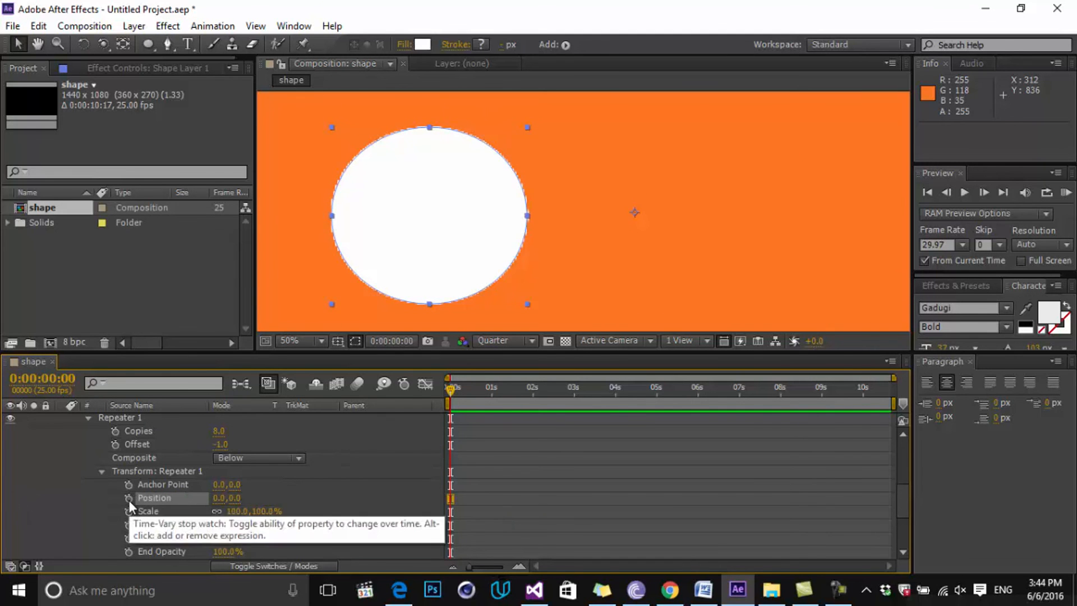
drag(476, 391, 533, 396)
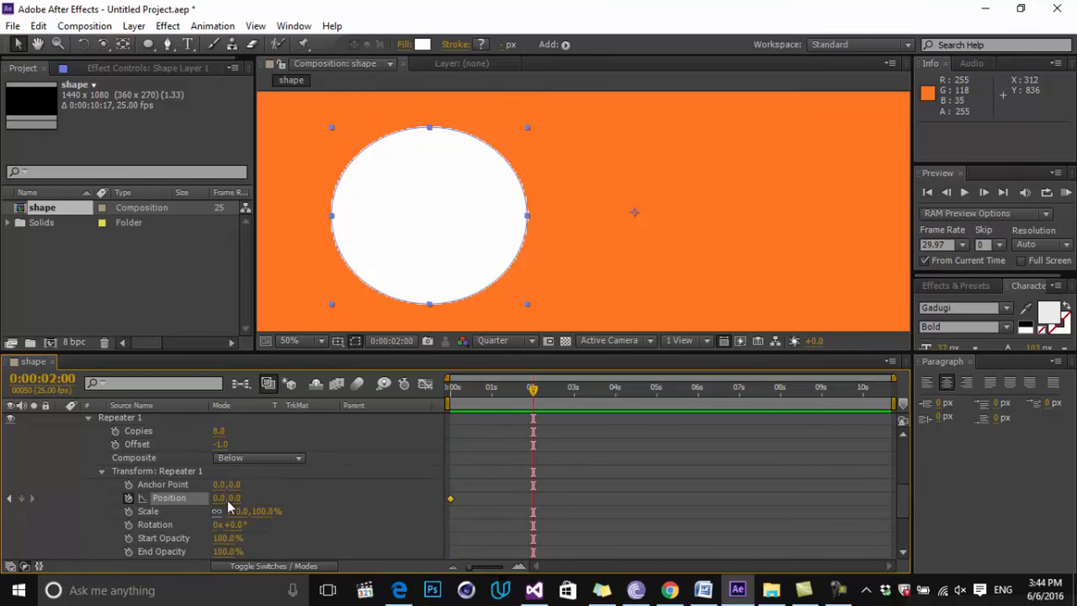
drag(219, 498, 675, 509)
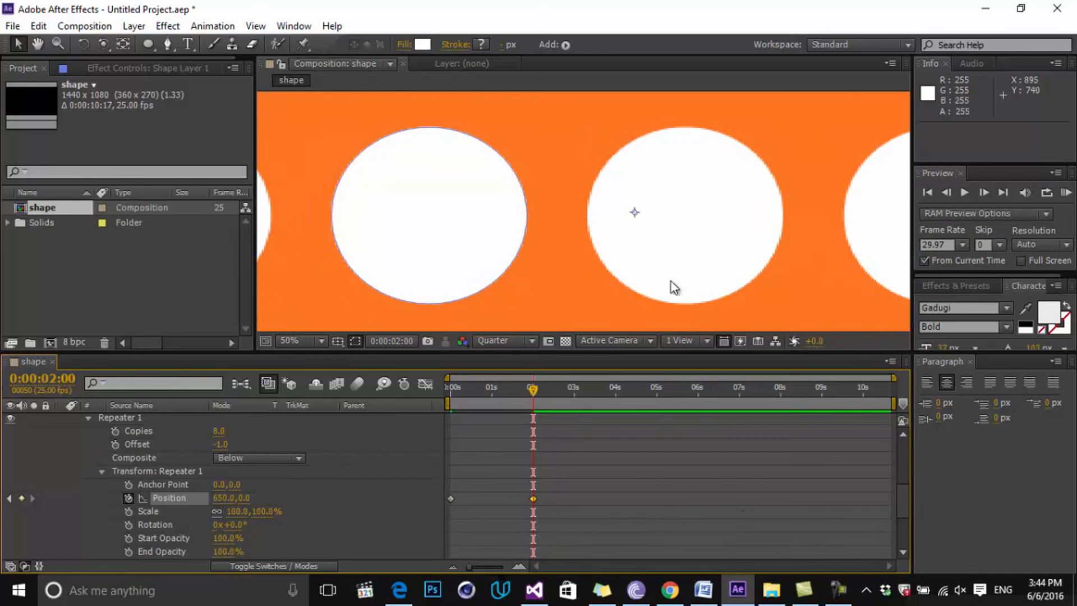
key(comma)
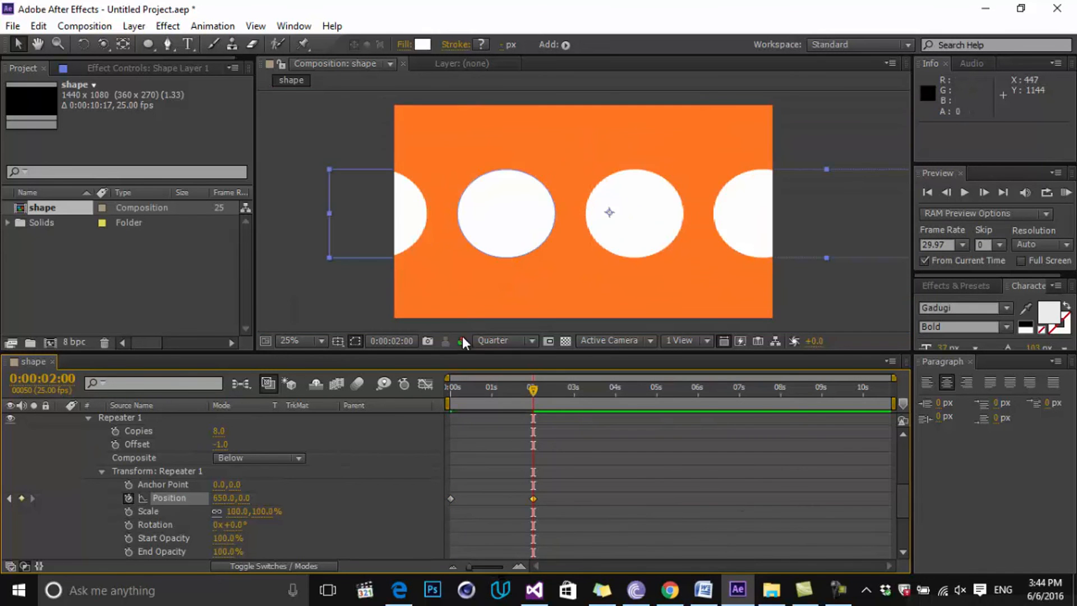
key(Home)
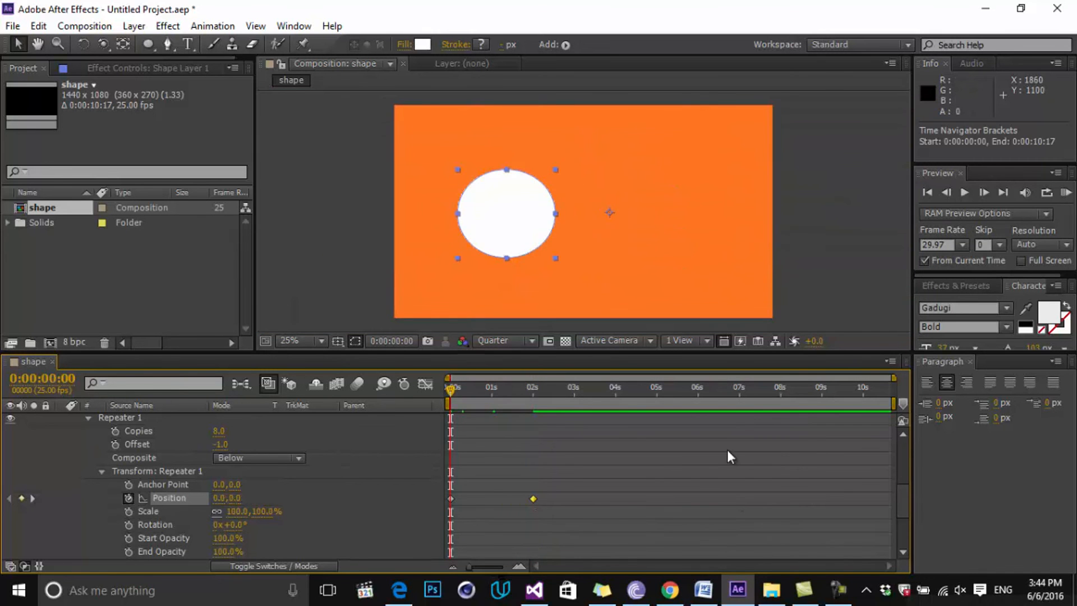
- Shift the second repeater position keyframe to just after 1 second and apply Easy Ease to both position keyframes
drag(532, 498, 391, 530)
right_click(507, 496)
mouse_move(565, 495)
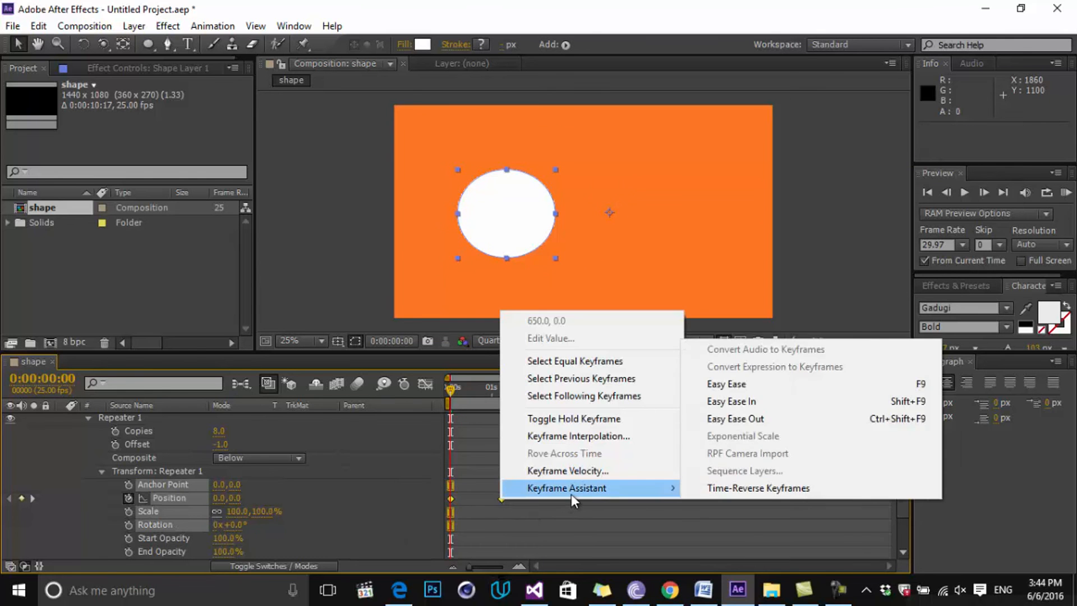
click(759, 386)
- Play a RAM preview of the repeater's position animation several times from the start
click(1065, 192)
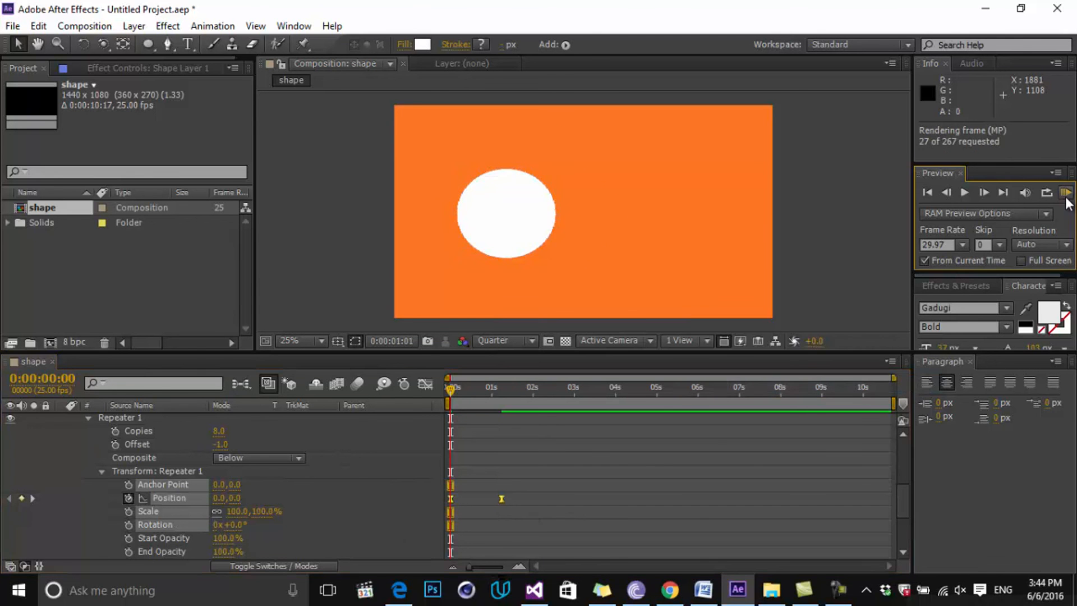
click(447, 392)
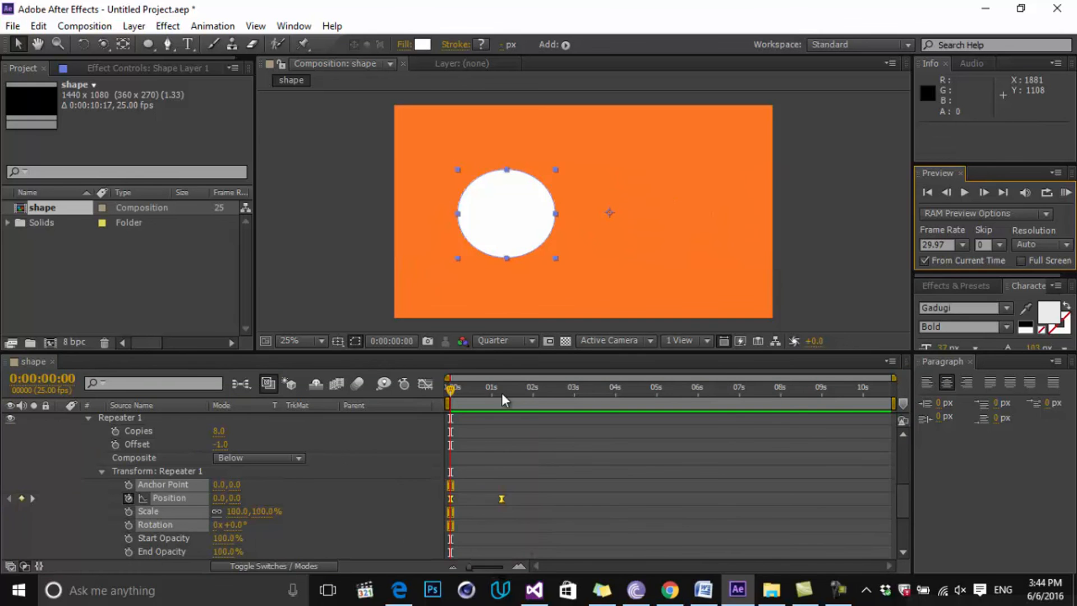
click(1066, 193)
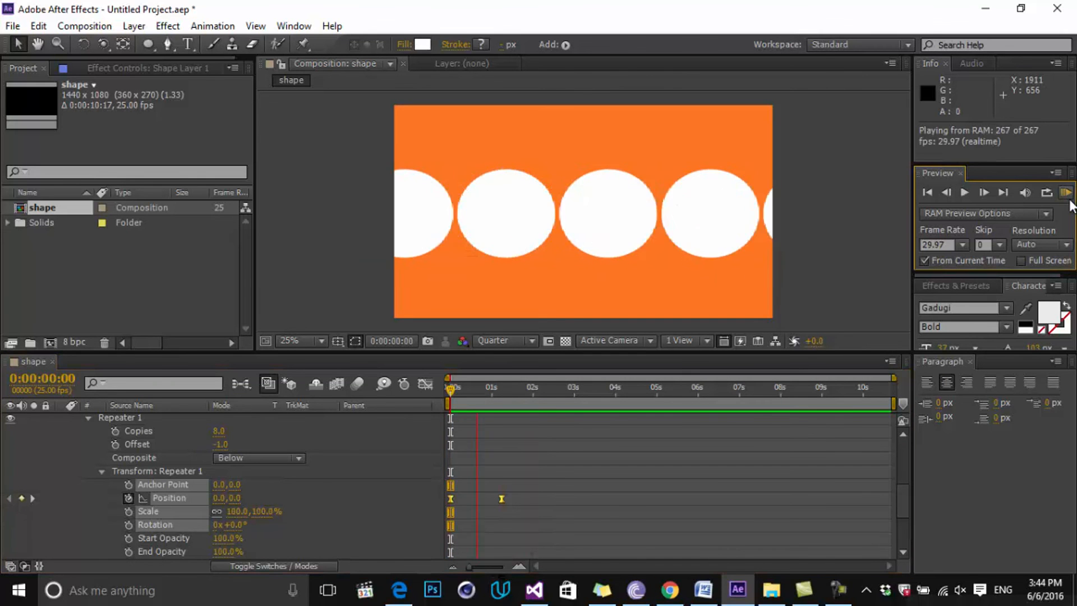
drag(490, 389, 449, 387)
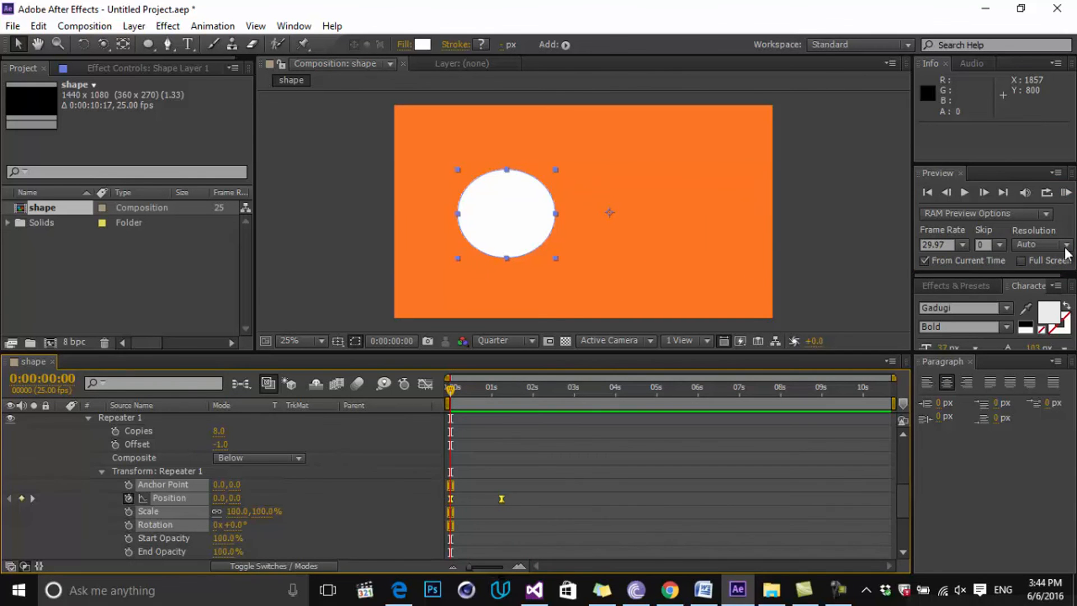
click(1066, 193)
click(477, 392)
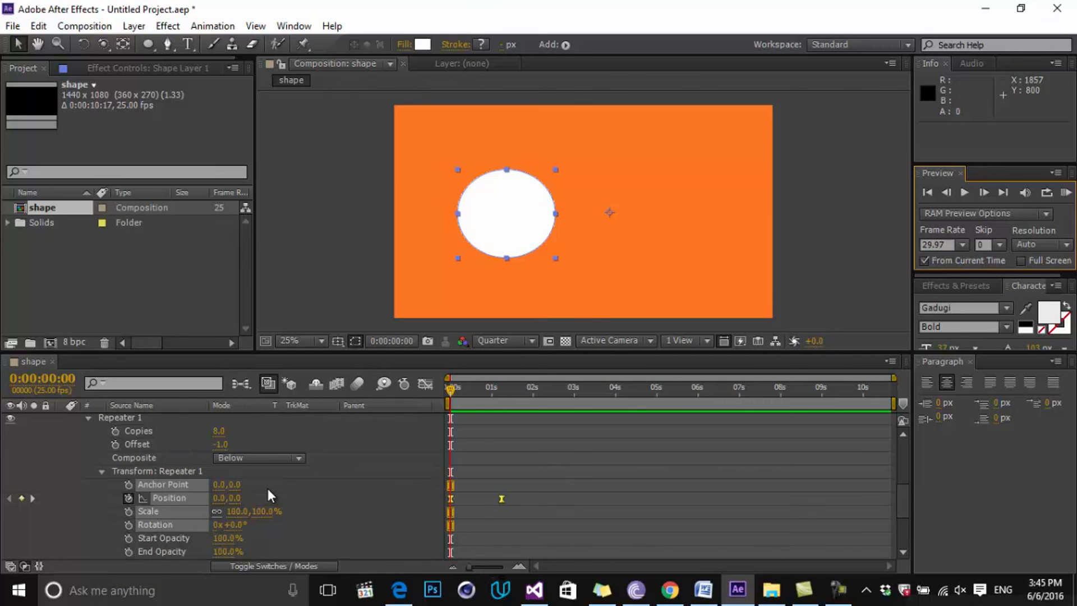
- Delete the repeater from Shape Layer 1
scroll(267, 486, up, 5)
scroll(308, 500, down, 2)
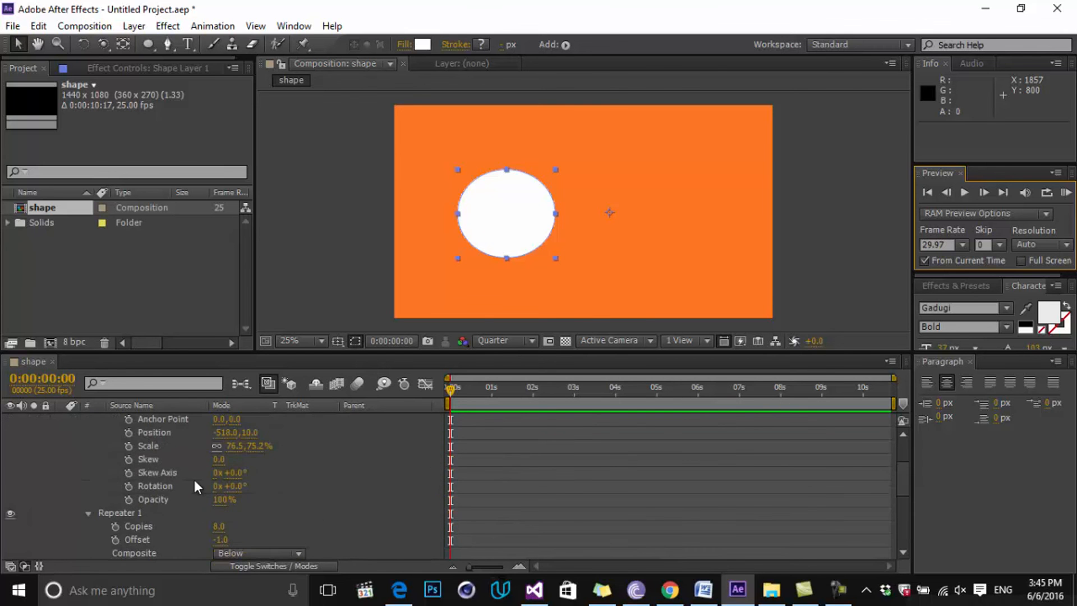
scroll(192, 481, down, 3)
scroll(181, 445, up, 1)
scroll(177, 488, down, 1)
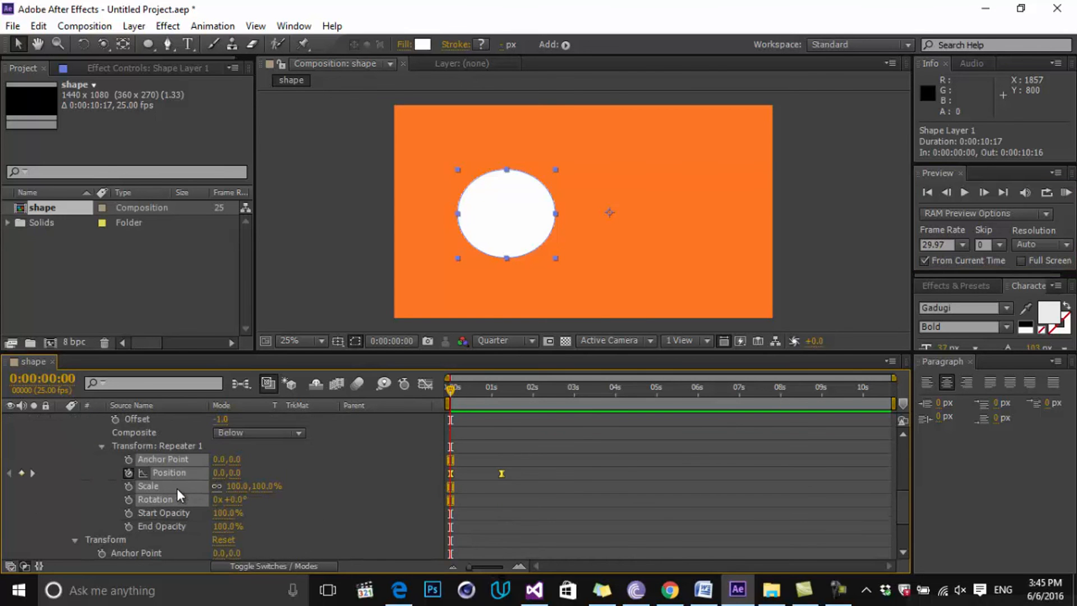
click(187, 442)
key(Delete)
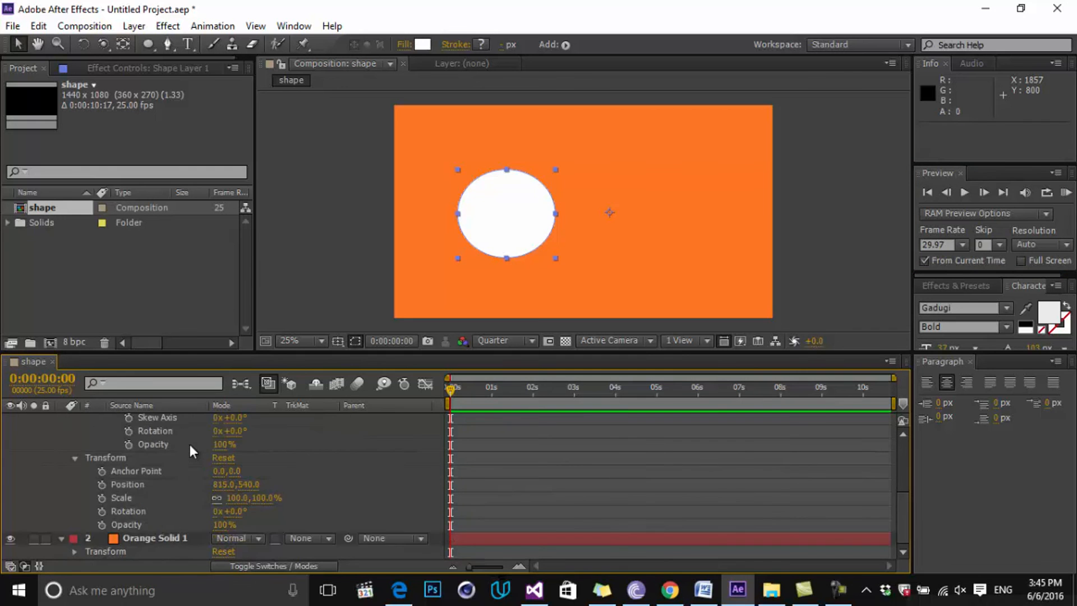
- Add Trim Paths to Shape Layer 1, setting its start to 56% and its offset to 232°
scroll(190, 444, up, 4)
click(331, 432)
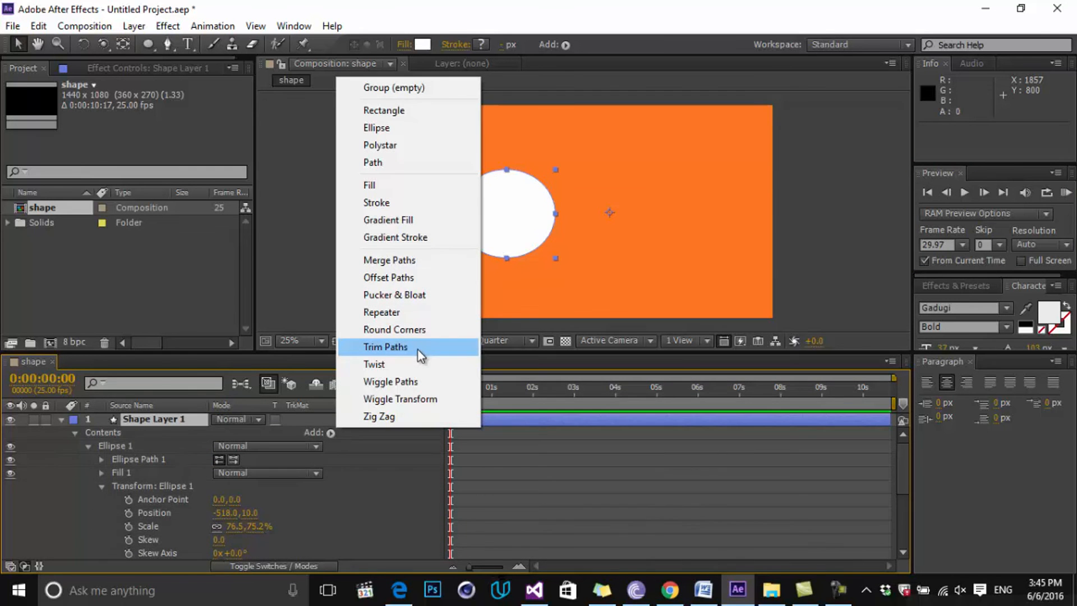
click(387, 348)
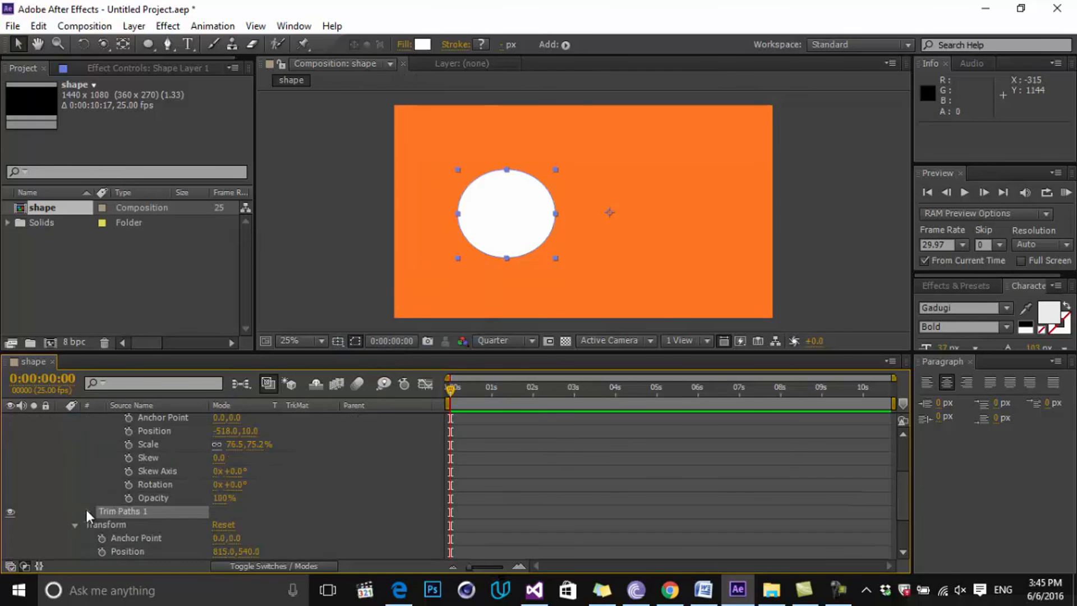
click(87, 510)
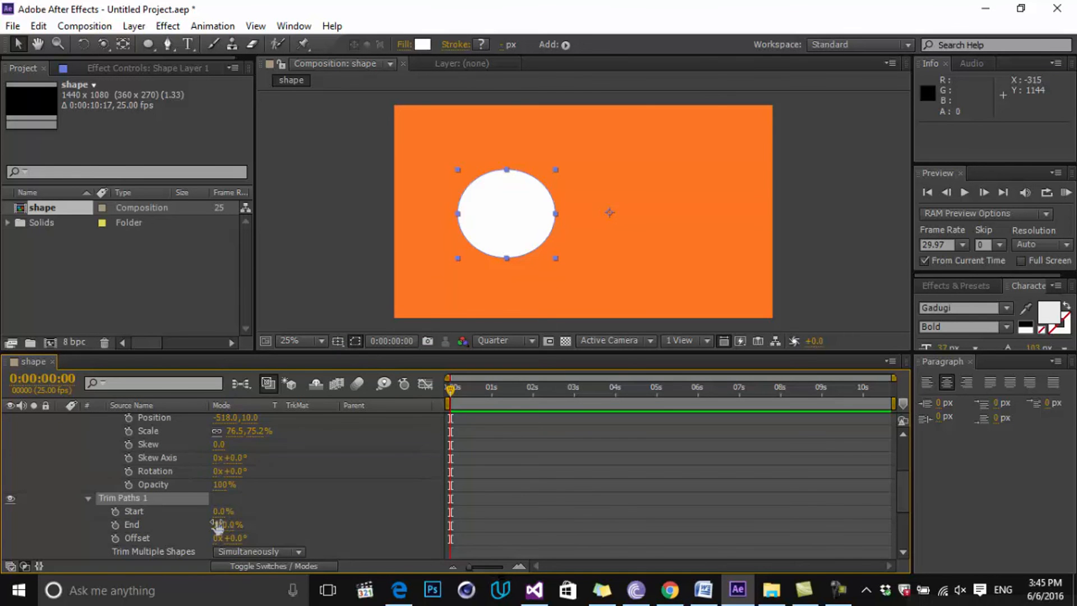
drag(220, 511, 300, 516)
drag(235, 537, 387, 509)
- Switch the Trim Paths' Trim Multiple Shapes option to Individually and set the start to 53%
scroll(281, 510, down, 2)
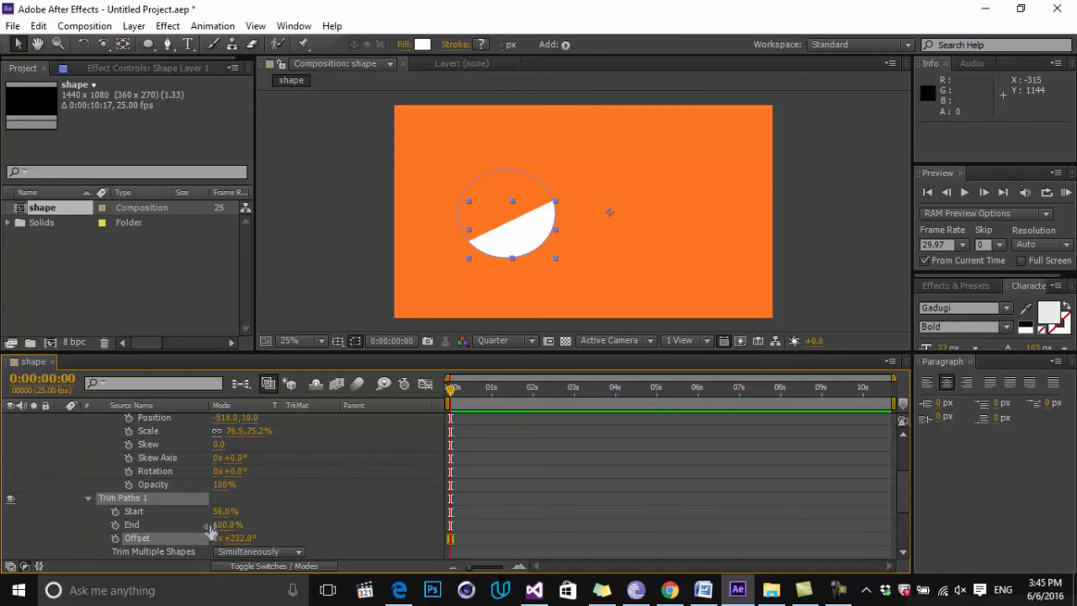
click(274, 512)
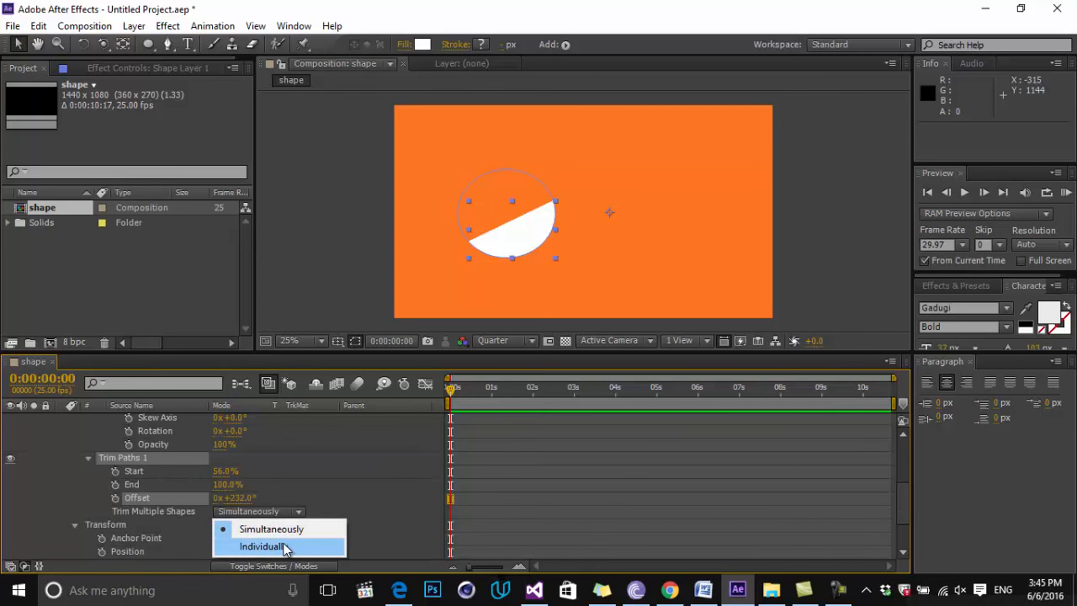
click(284, 543)
click(286, 513)
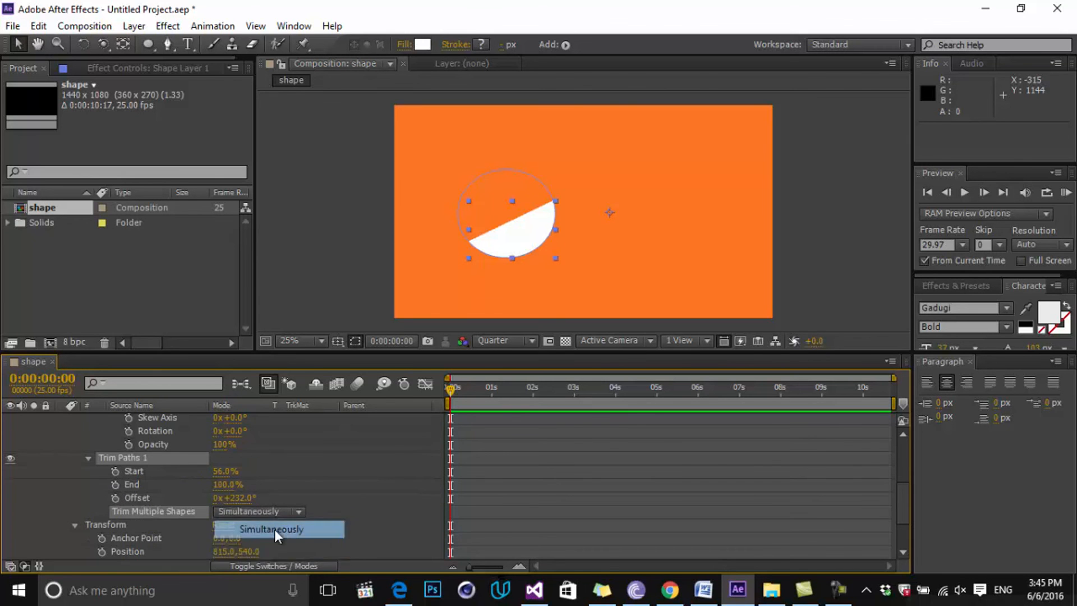
click(280, 547)
drag(230, 471, 279, 495)
- Return Trim Multiple Shapes to Simultaneously, with the trim offset at 1x+36° and the start at 47%
click(294, 514)
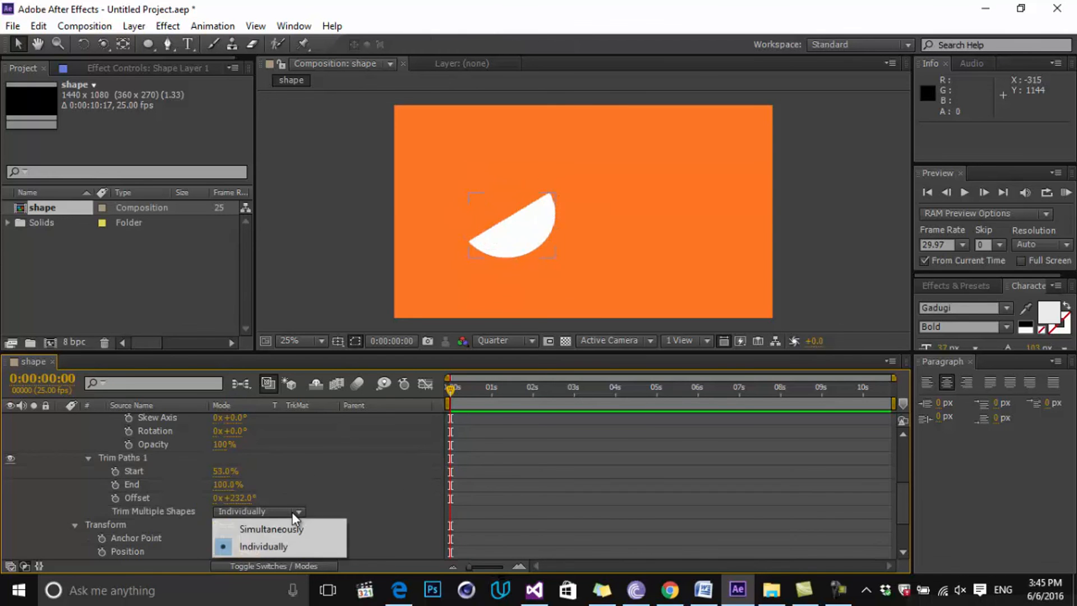
click(271, 530)
drag(226, 472, 211, 474)
drag(233, 499, 359, 490)
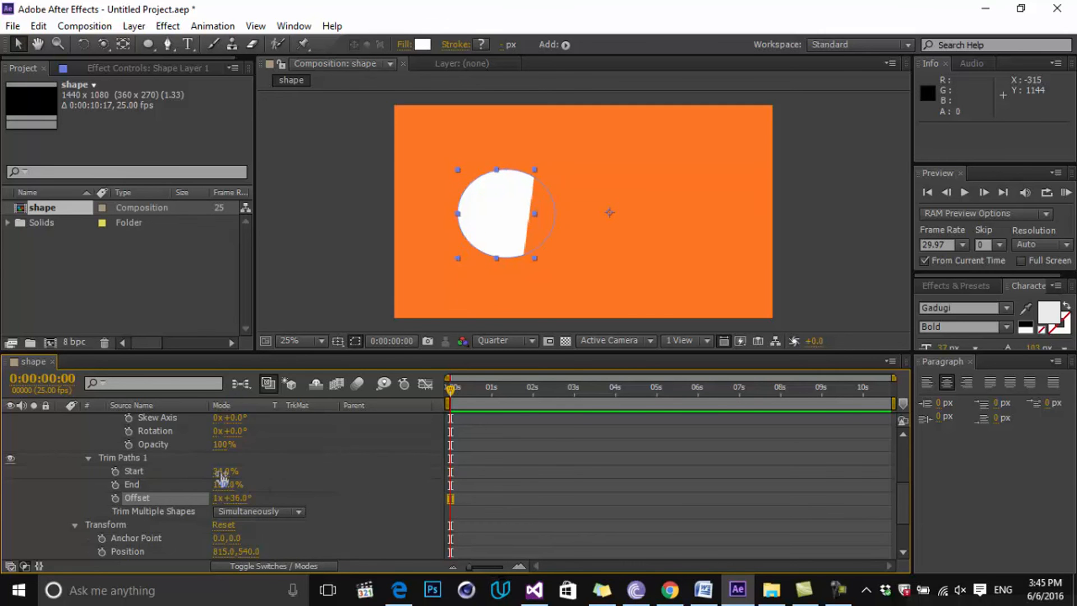
drag(224, 472, 292, 488)
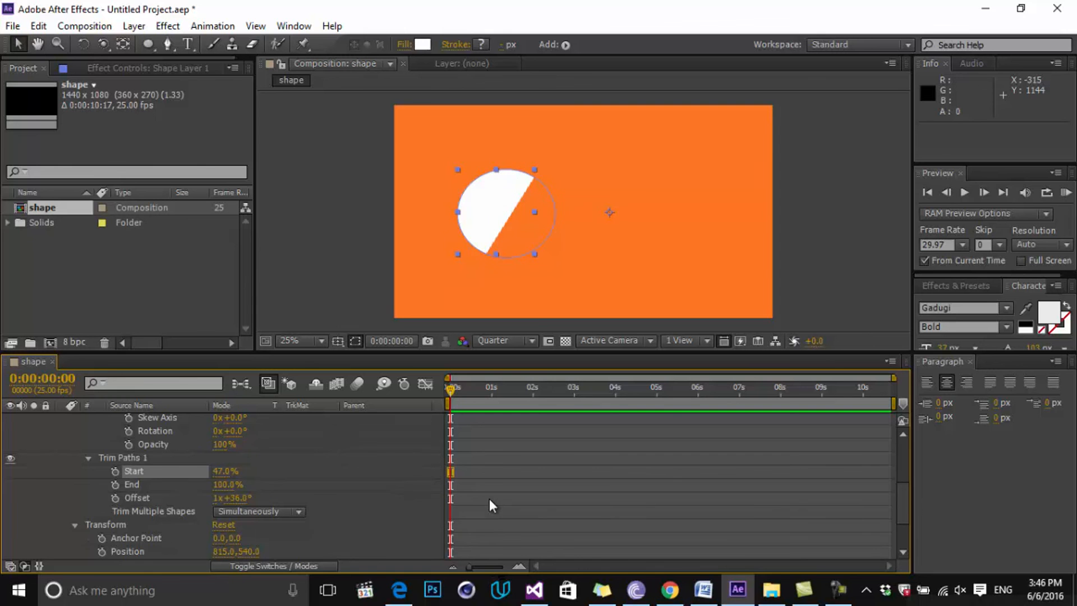